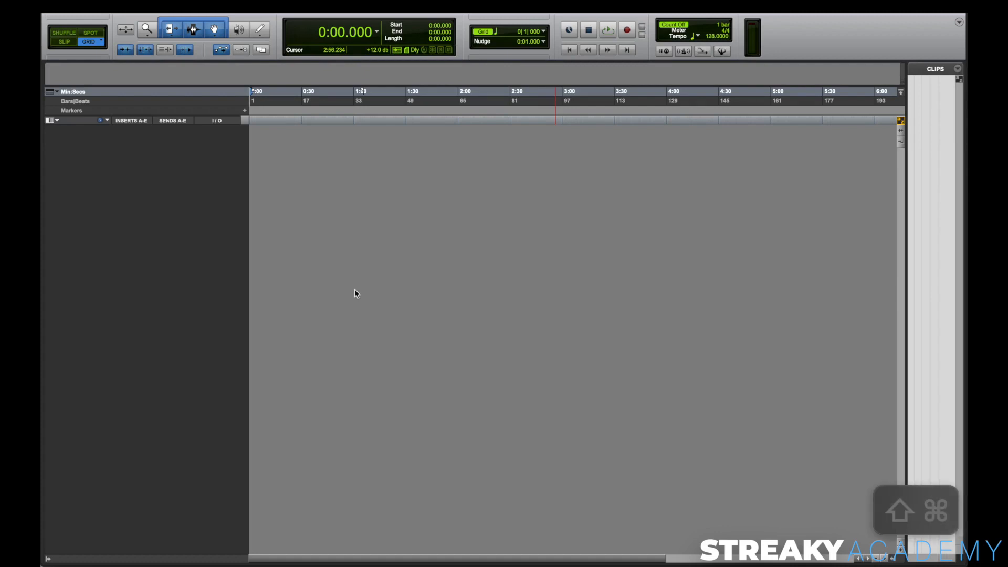
Step: Start a new-tracks setup with one stereo Master Fader
key("super+shift+n")
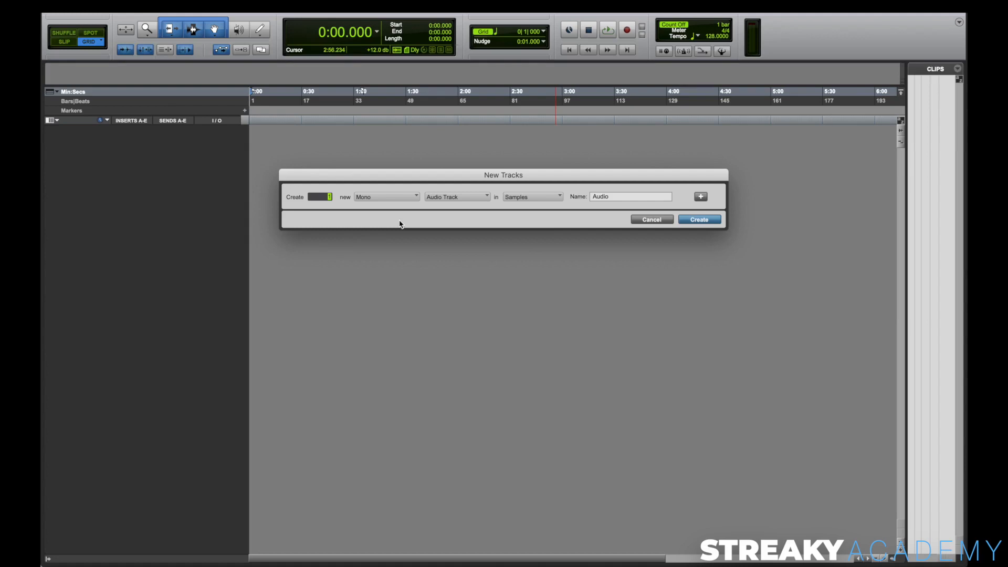
left_click(386, 198)
left_click(371, 206)
left_click(446, 198)
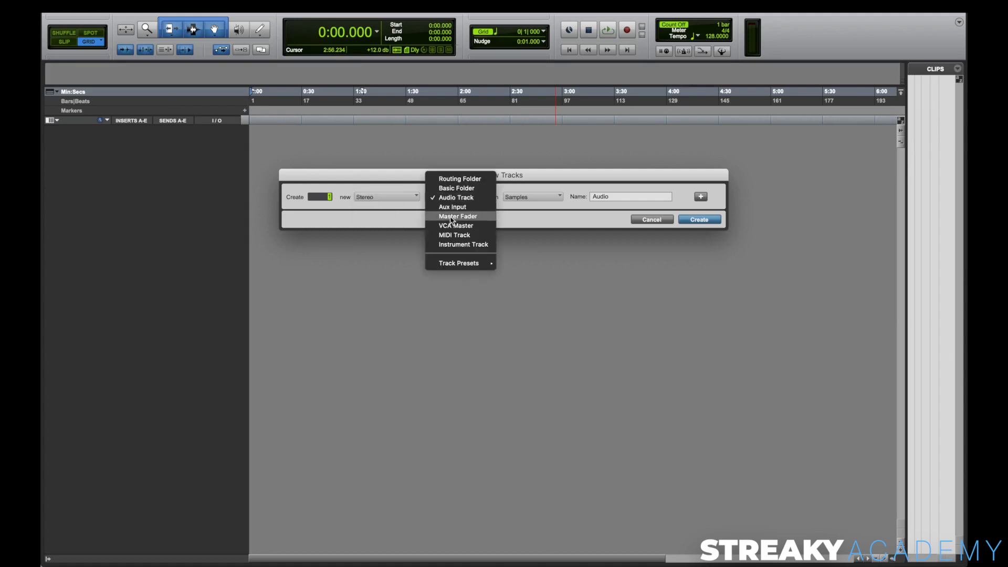
left_click(471, 217)
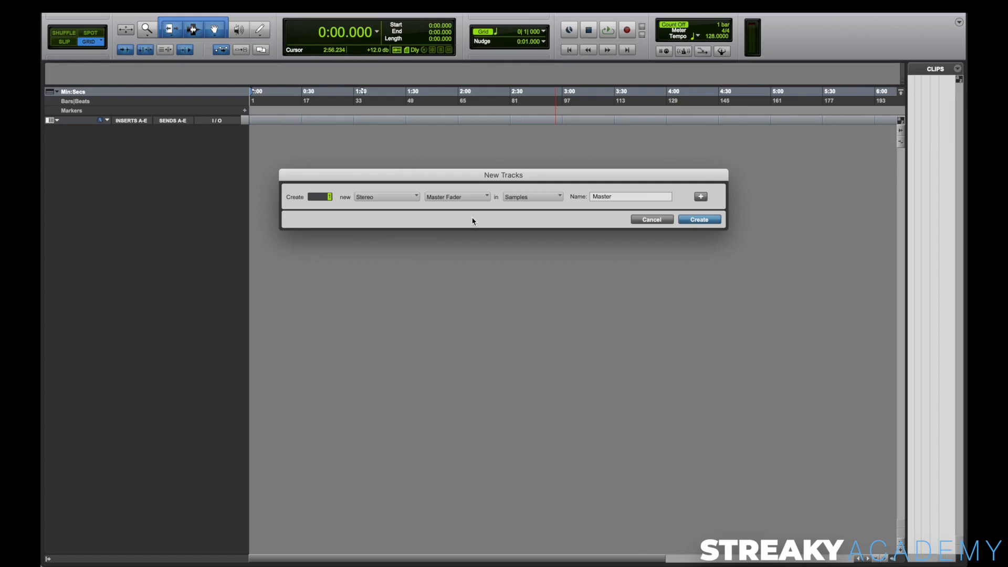
Step: Add a second row to the new-tracks setup for a stereo Aux Input named MIX
left_click(702, 198)
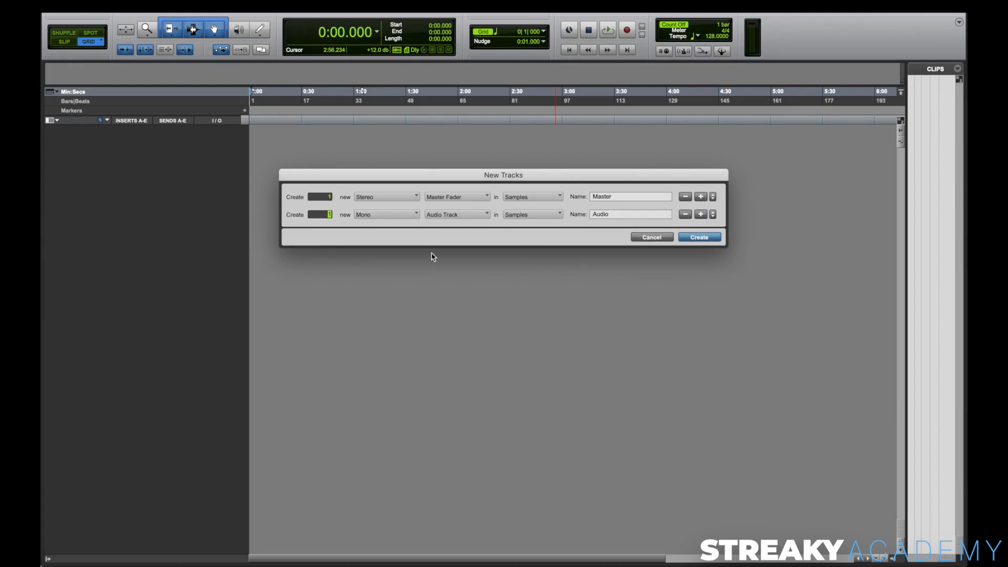
left_click(393, 214)
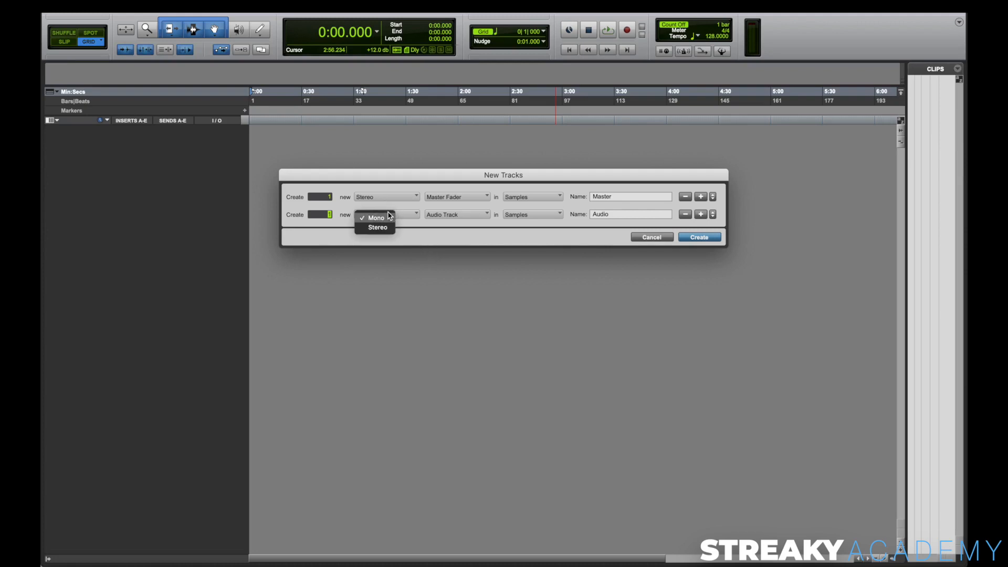
left_click(387, 227)
left_click(440, 215)
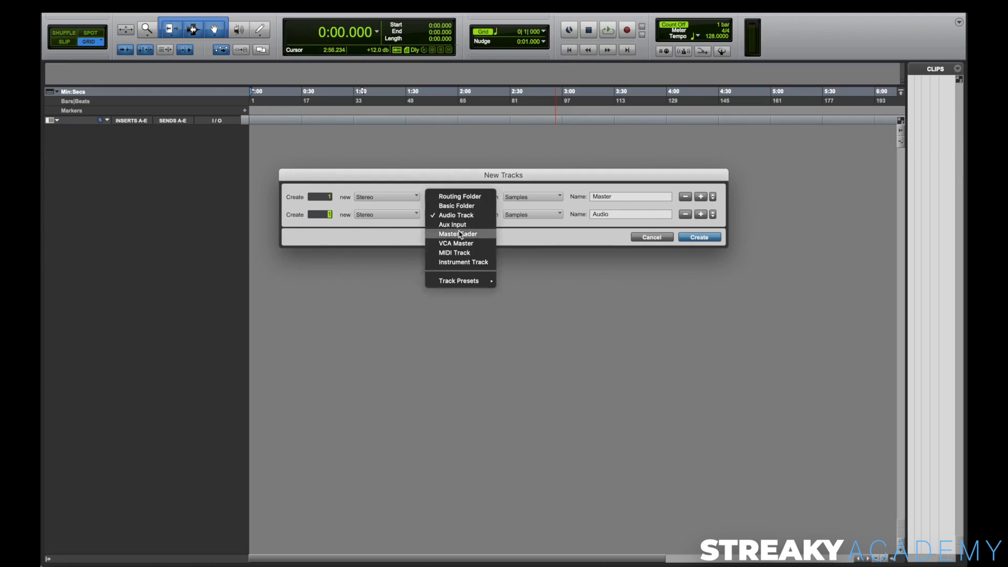
left_click(465, 225)
left_click(608, 215)
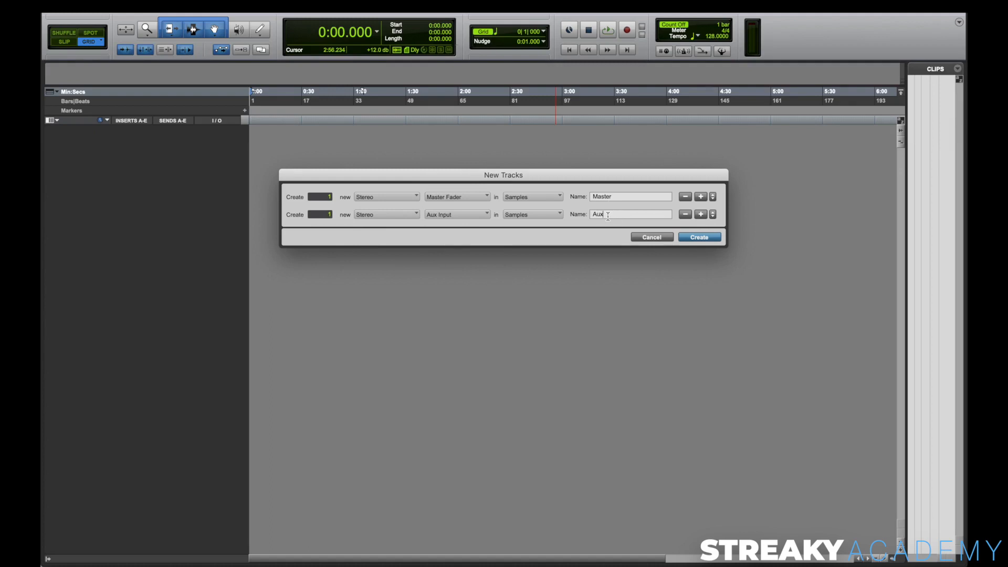
key("BackSpace")
key("BackSpace")
key("Caps_Lock")
type("MIX")
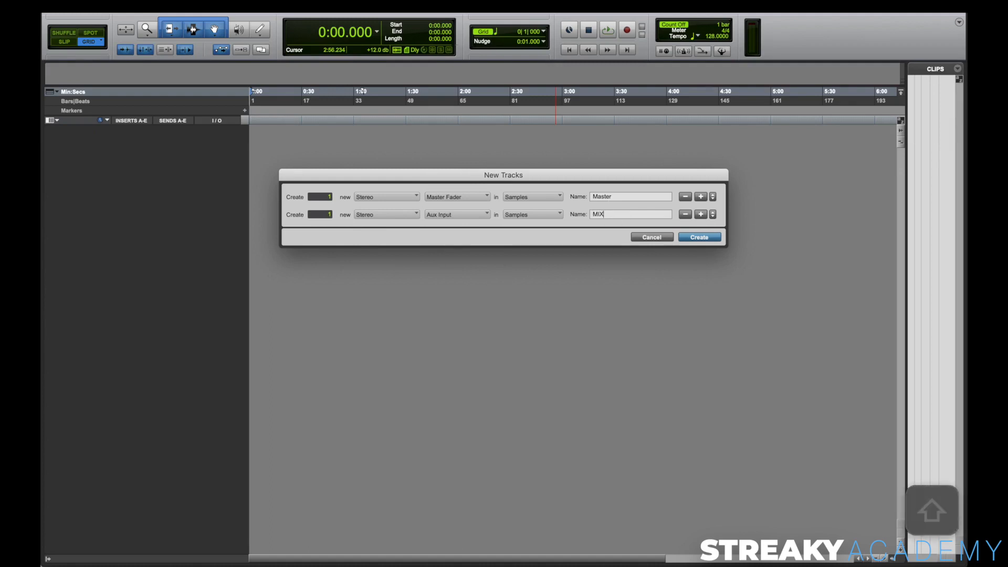
key("Caps_Lock")
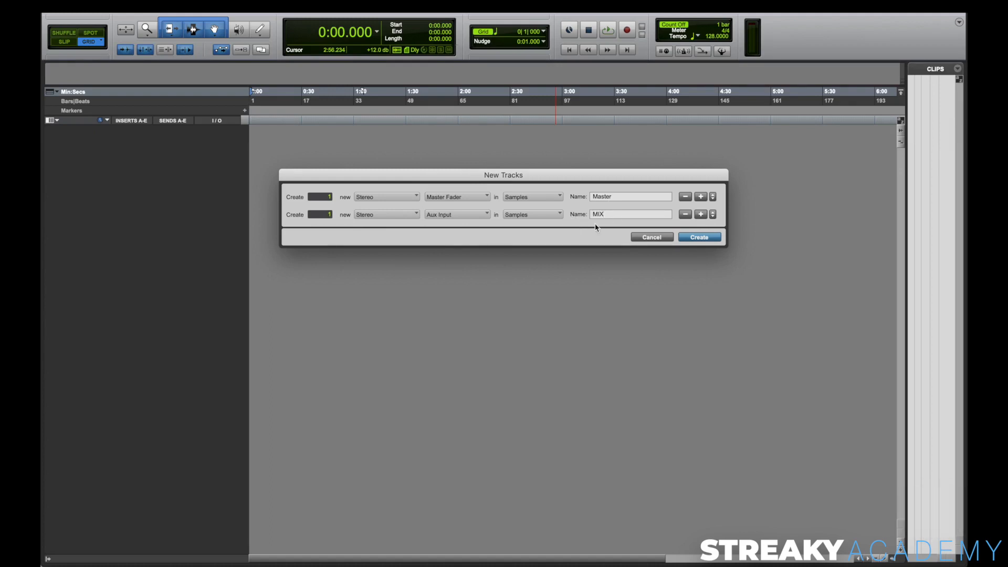
Step: Create the master fader together with three MIX aux tracks, and move Master 1 below MIX 3
double_click(330, 213)
type("3")
key("Return")
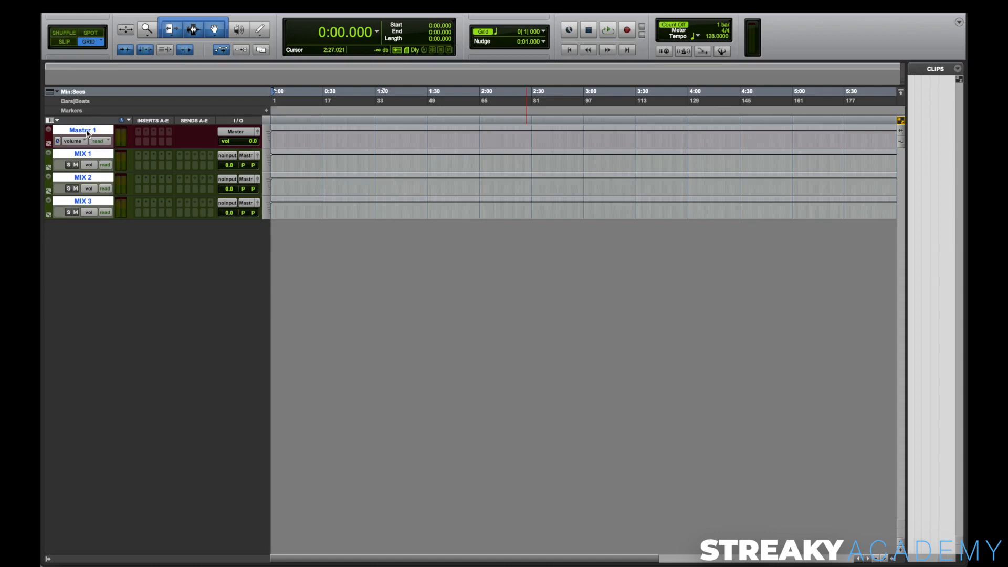
left_click_drag(87, 130, 105, 252)
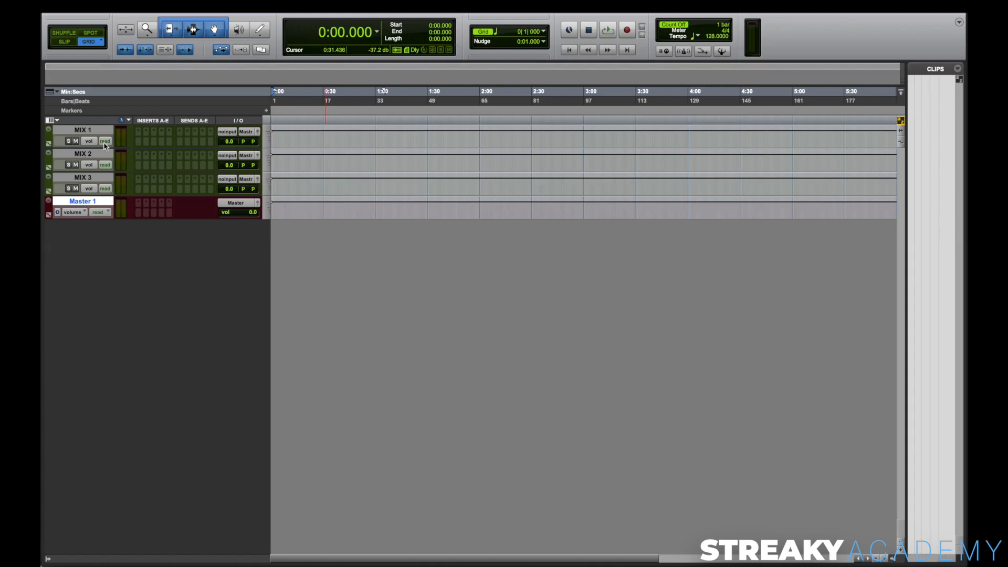
Step: Assign the inputs of MIX 1, MIX 2 and MIX 3 to the consecutive buses Mix A, Mix B and Mix C
left_click(88, 131)
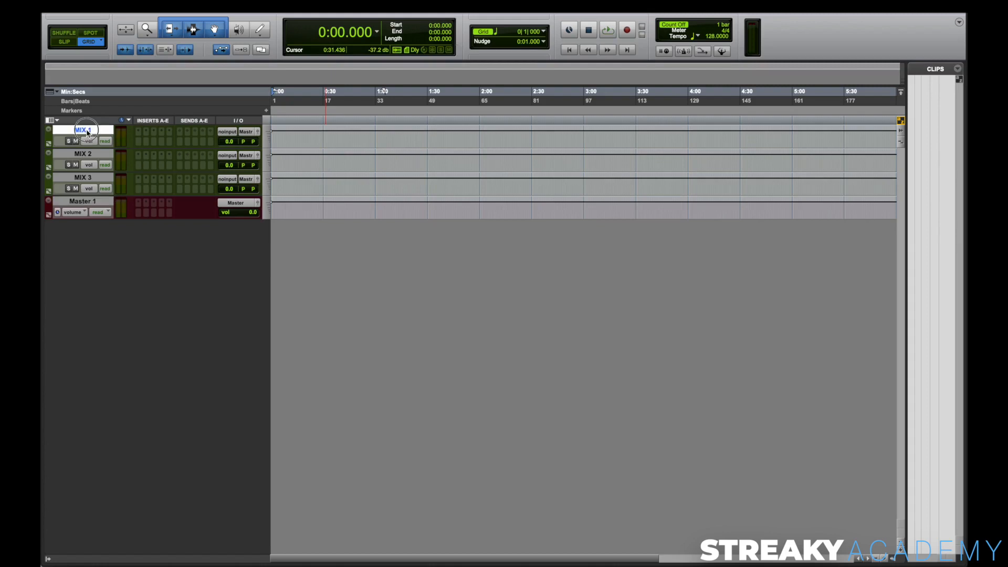
left_click(83, 179, "shift")
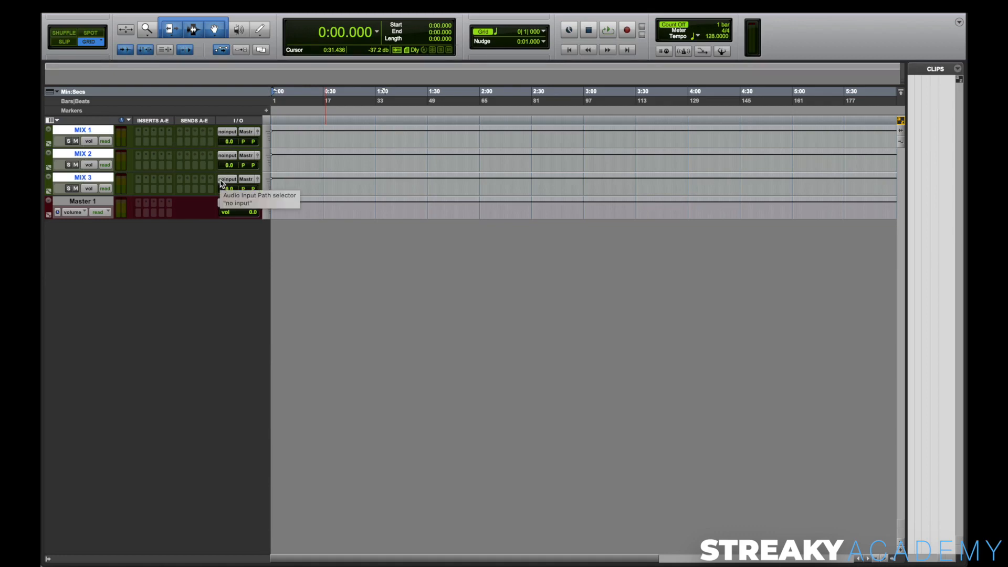
key("shift+alt+super")
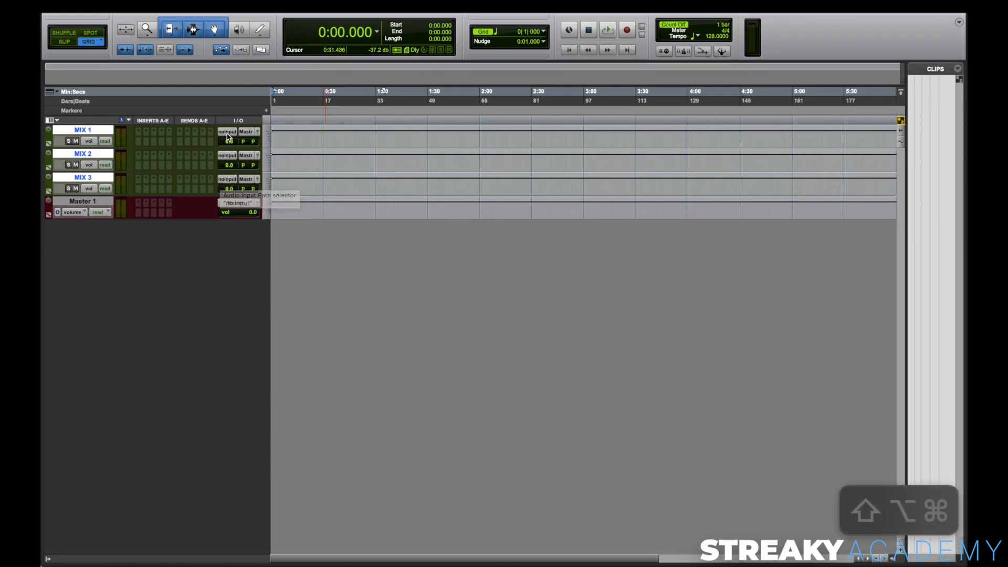
left_click(228, 132, "alt+shift+super")
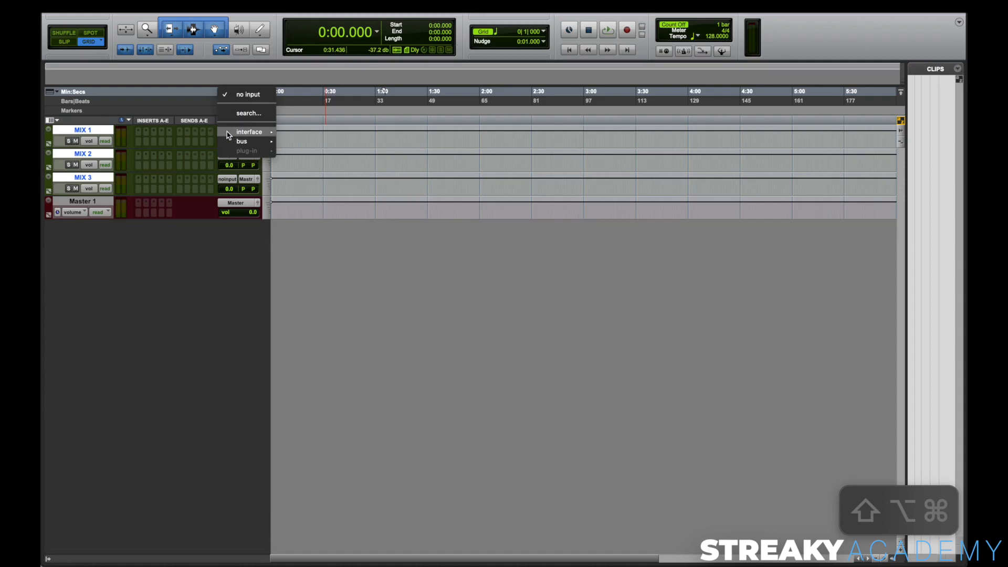
mouse_move(235, 141)
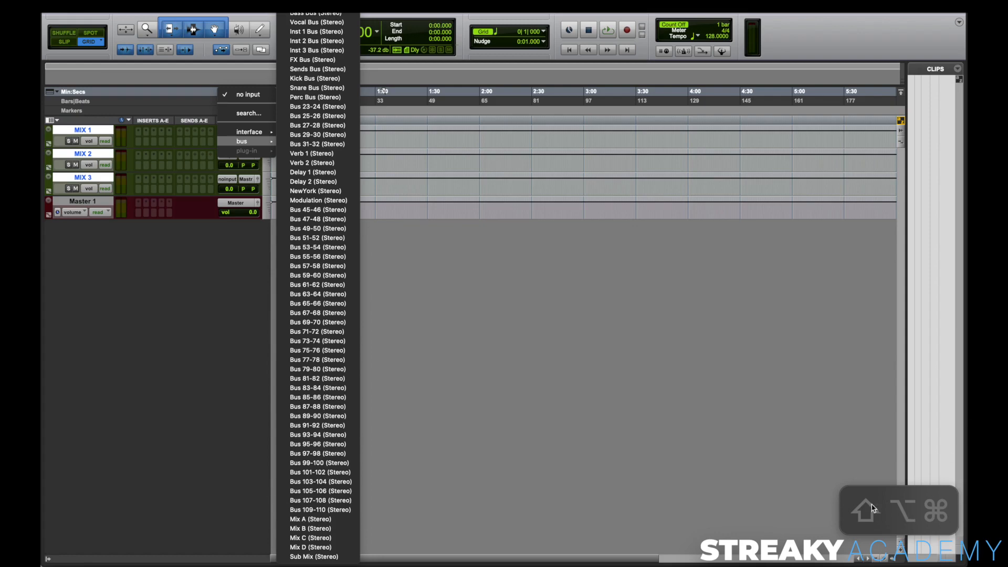
left_click(318, 520, "alt+shift+super")
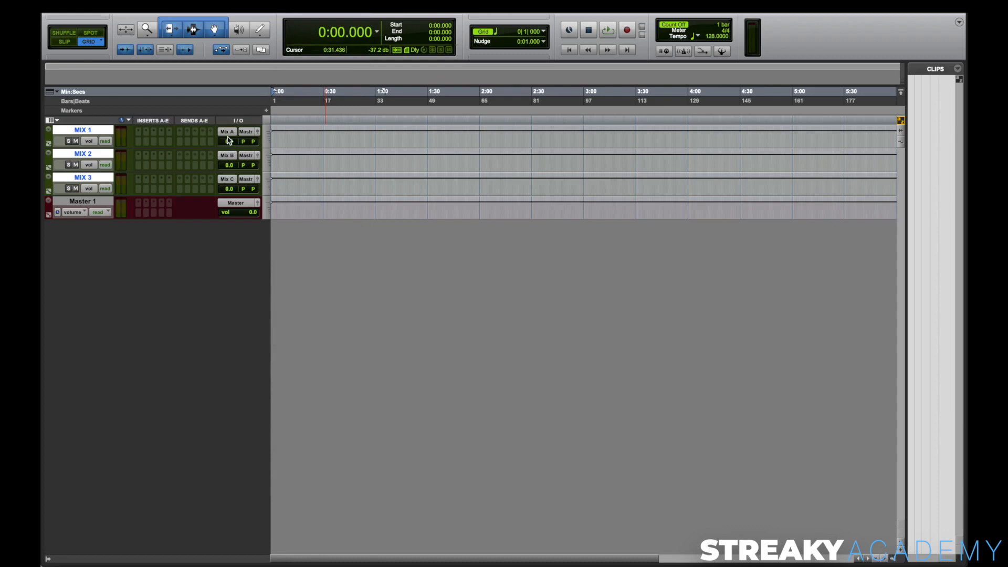
Step: Rename the tracks MIX 1, MIX 2 and MIX 3 as MIX A, MIX B and MIX C
left_click(84, 130, "super")
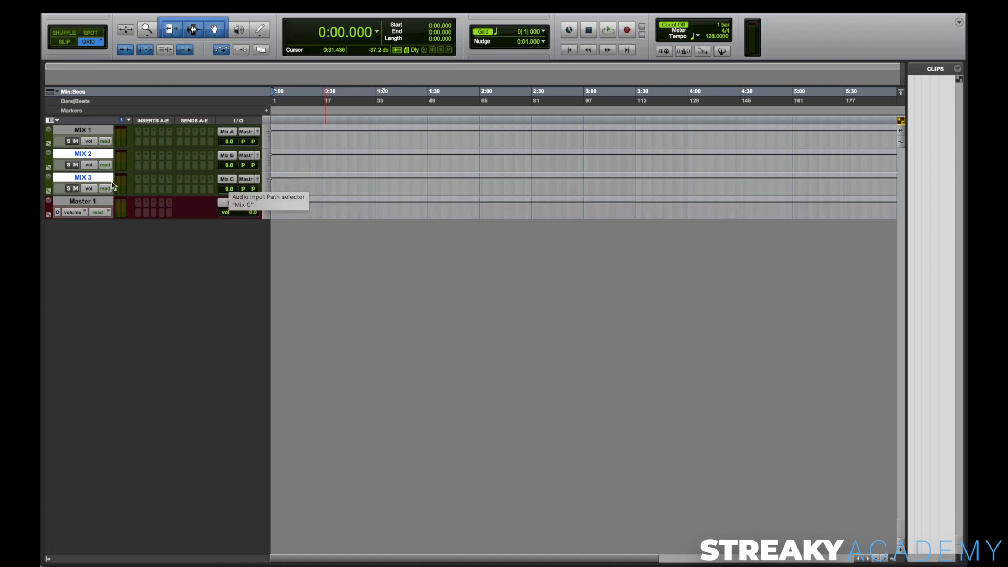
double_click(82, 129)
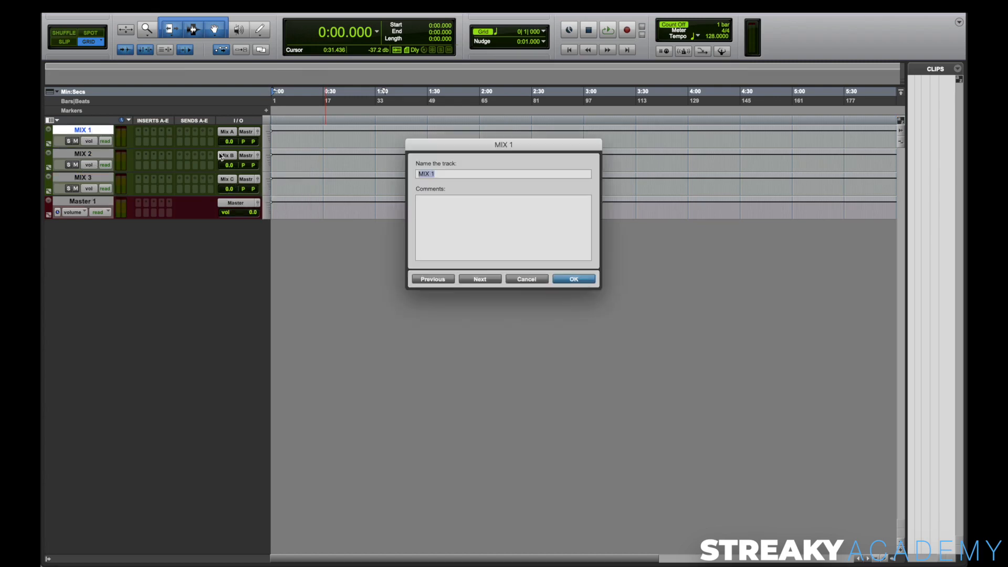
type("A")
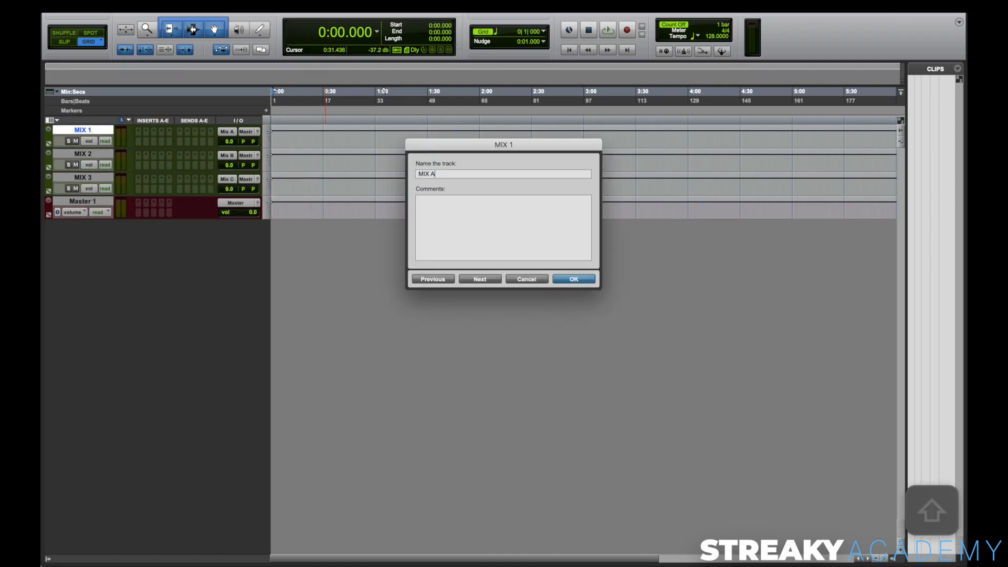
left_click(480, 280)
key("Right")
key("BackSpace")
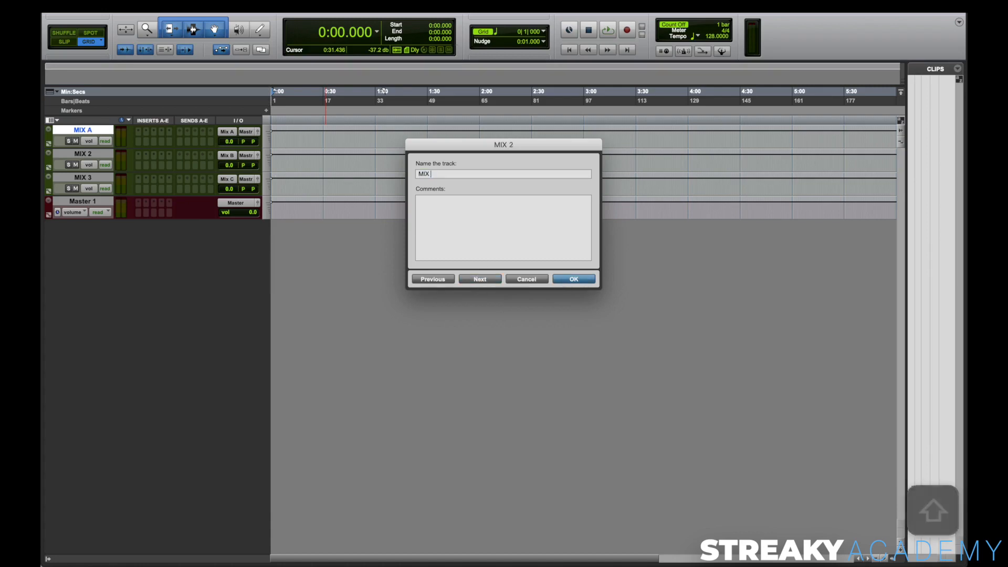
type("B")
left_click(479, 280)
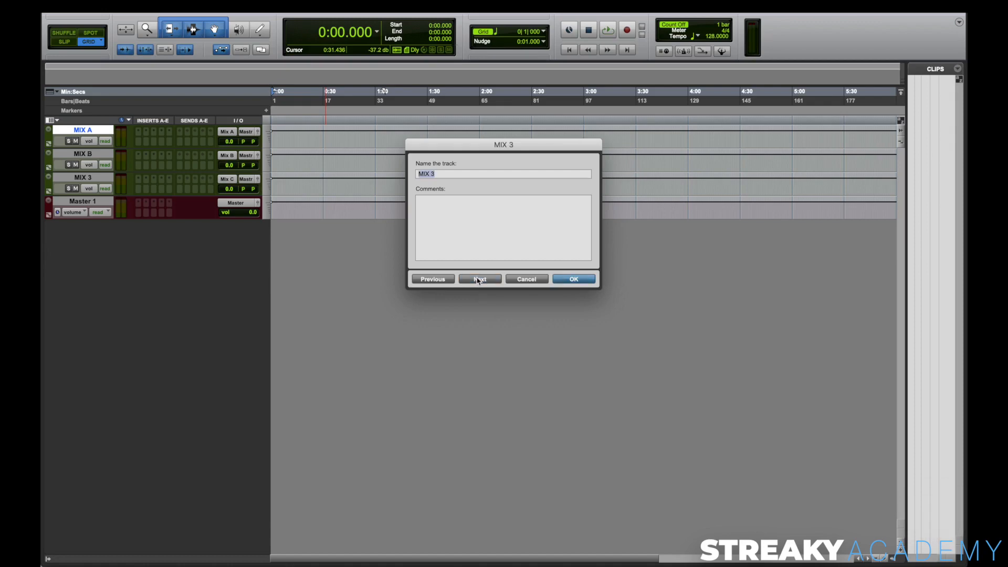
key("Right")
key("BackSpace")
type("C")
left_click(574, 279)
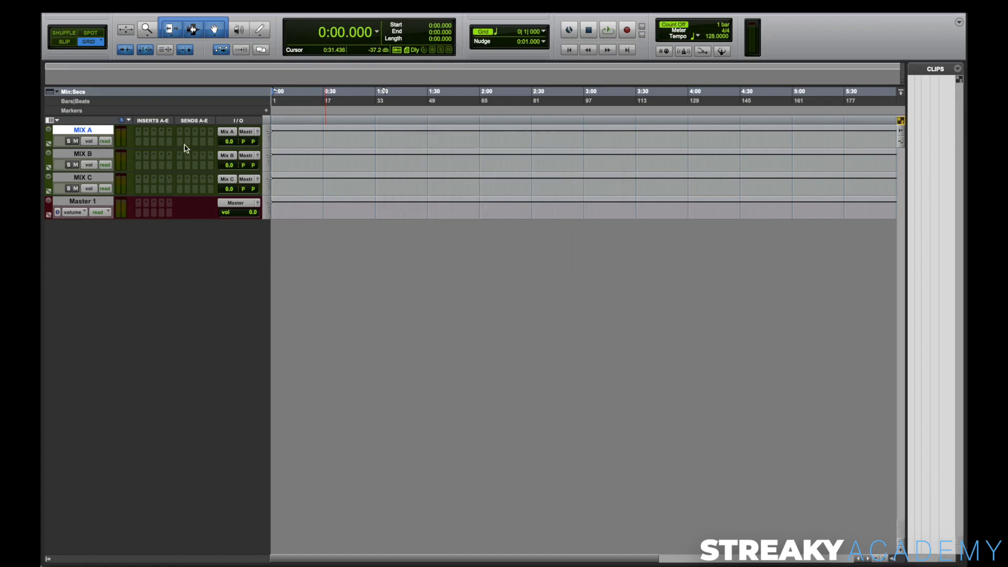
Step: Colour the MIX A, MIX B and MIX C tracks dark teal blue
left_click(66, 179, "shift")
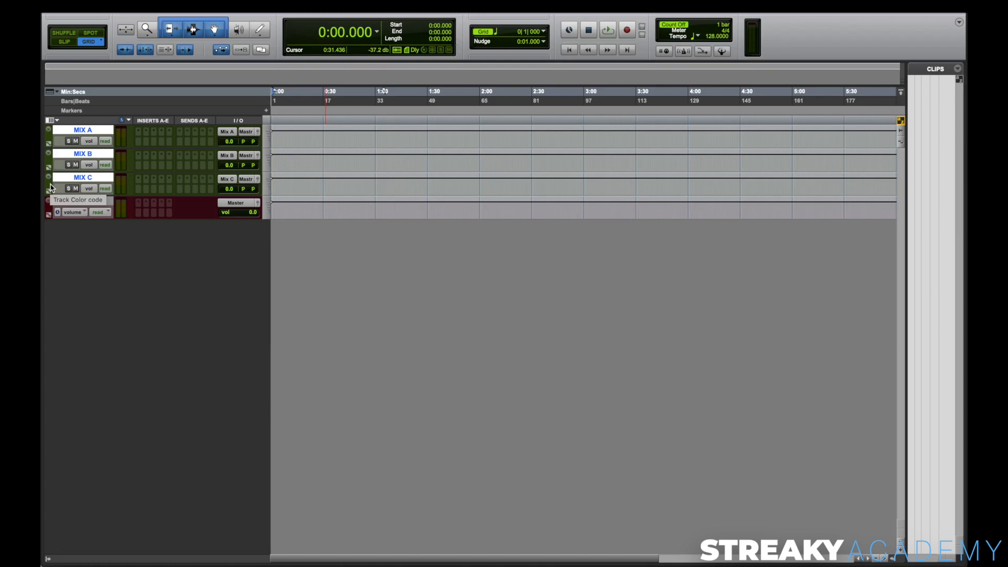
double_click(50, 188)
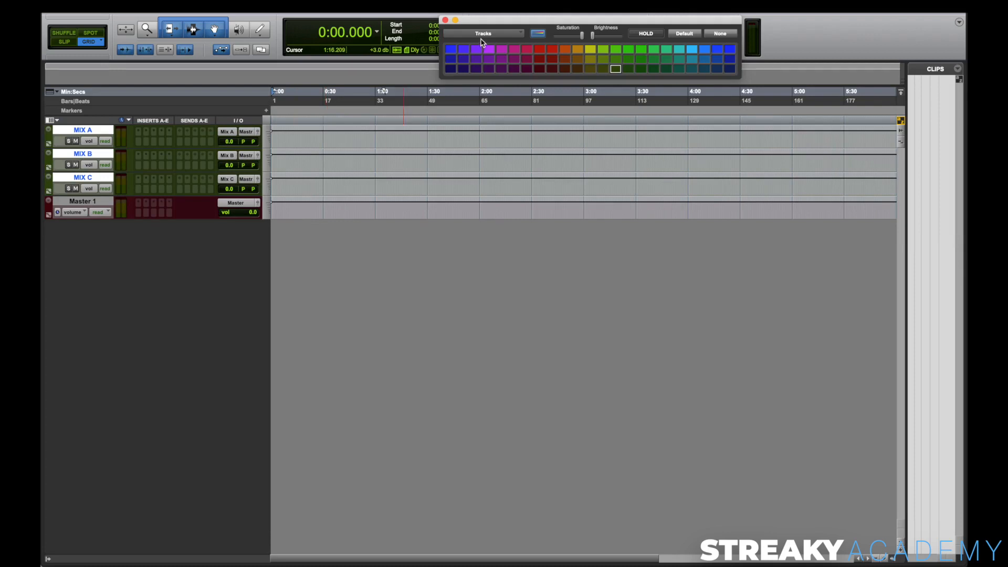
left_click_drag(499, 37, 466, 244)
left_click(465, 243)
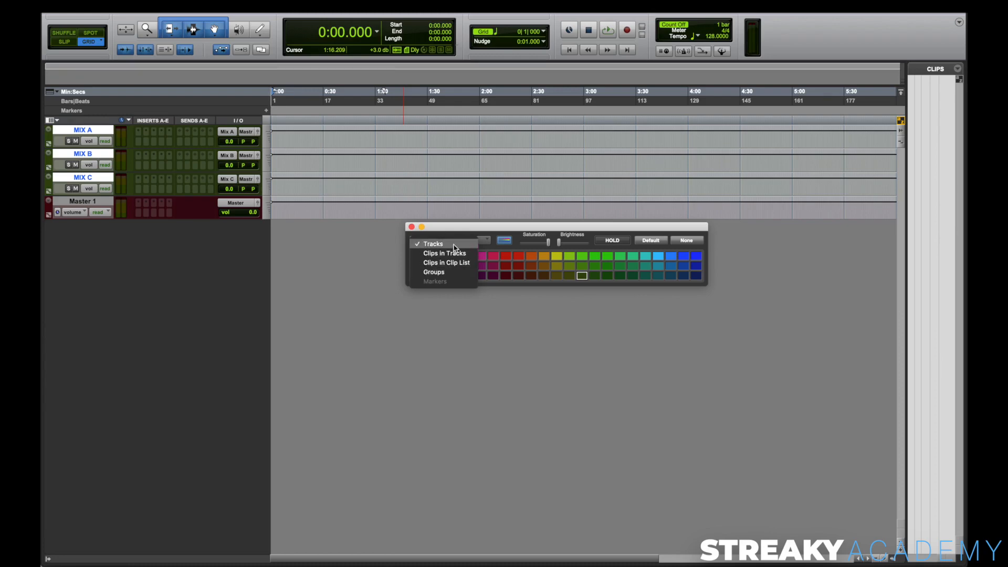
left_click(453, 245)
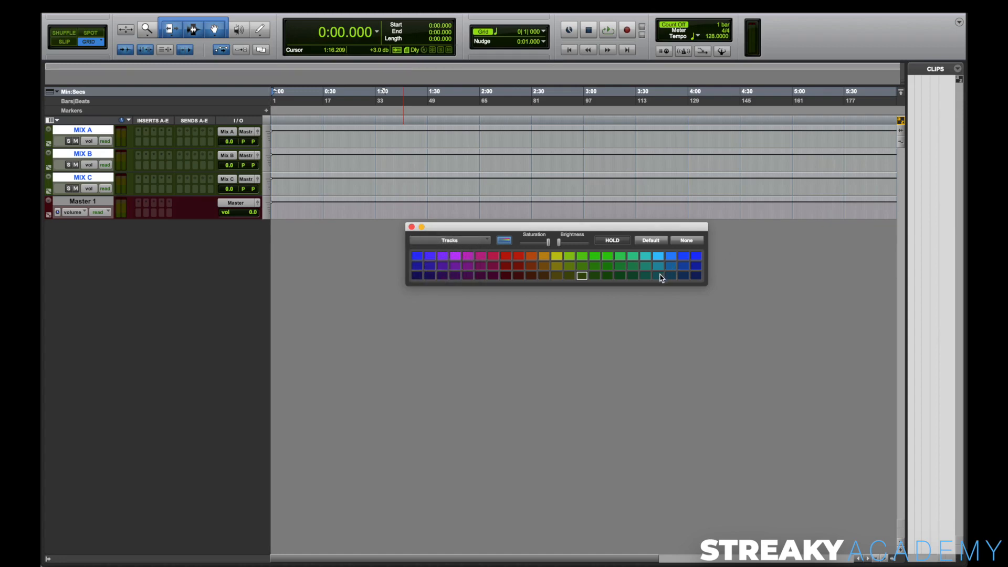
left_click(658, 276)
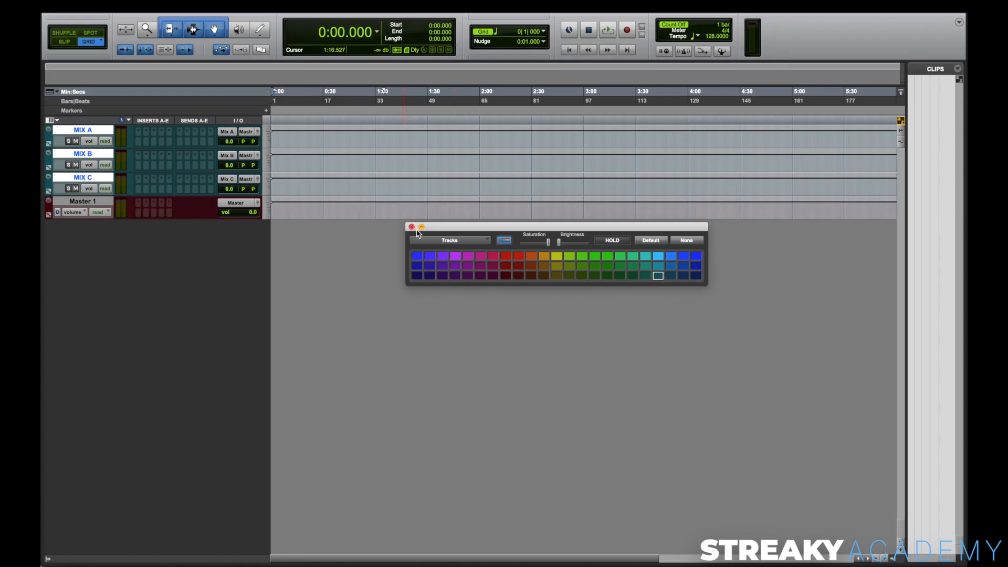
Step: Colour the Master 1 track bright red and close the colour palette
left_click(93, 202)
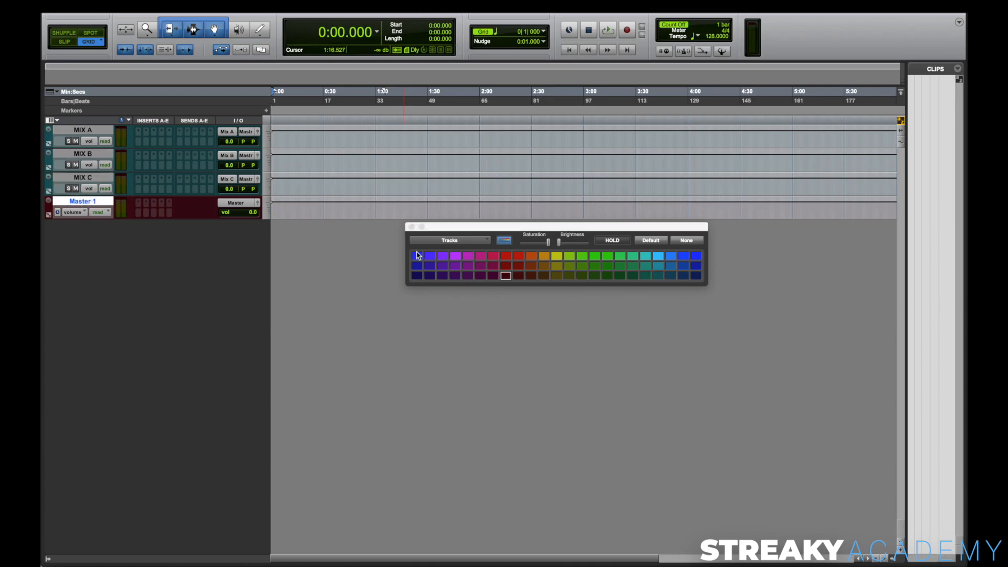
left_click(507, 259)
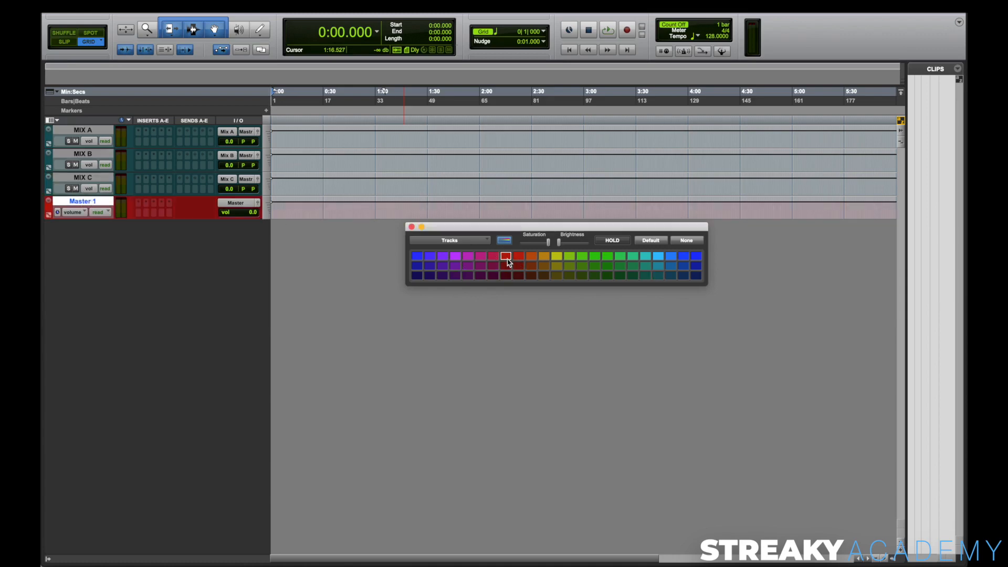
left_click(411, 227)
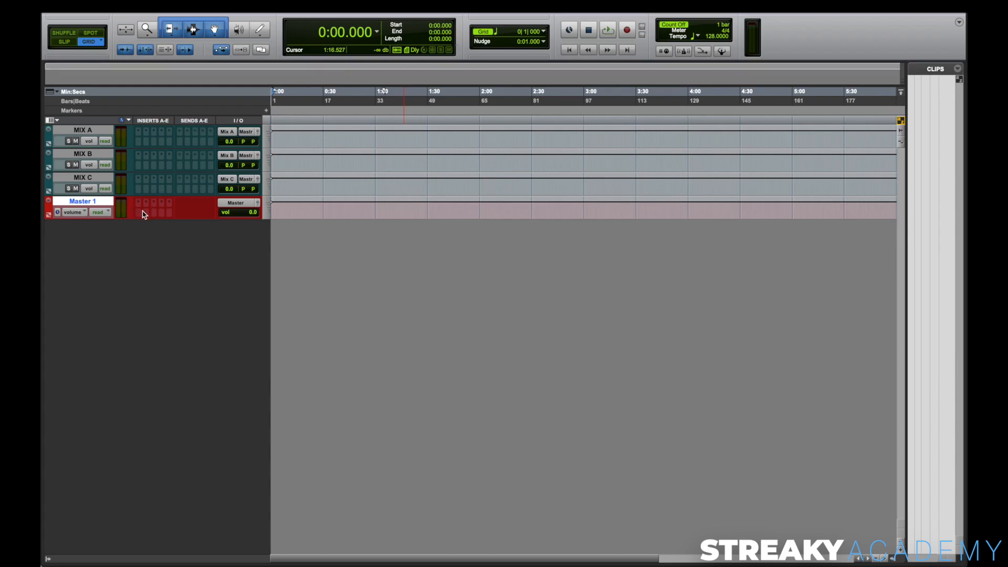
Step: Create eight new stereo Aux Input tracks below Master 1, keeping the default name Aux
left_click(91, 133)
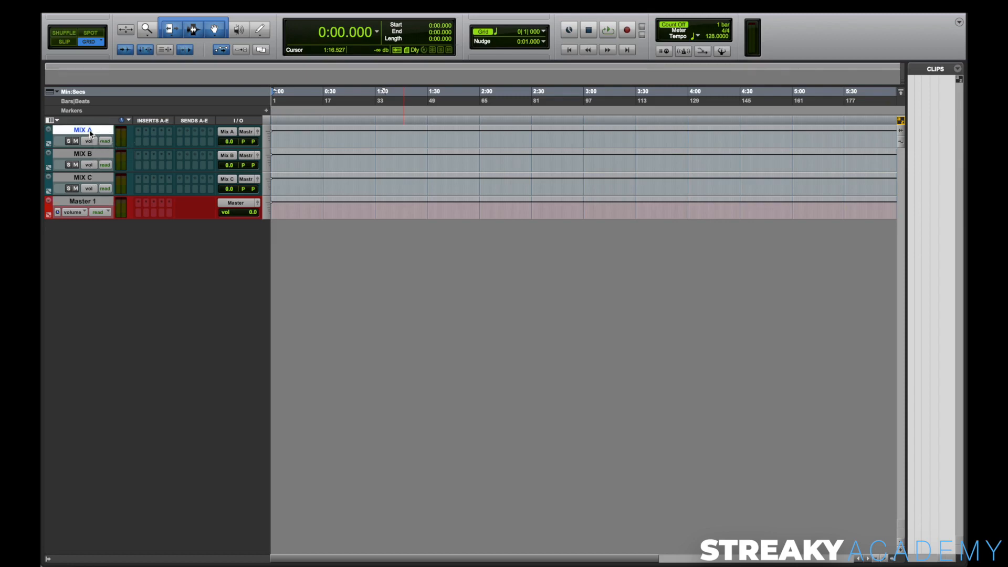
left_click(74, 203)
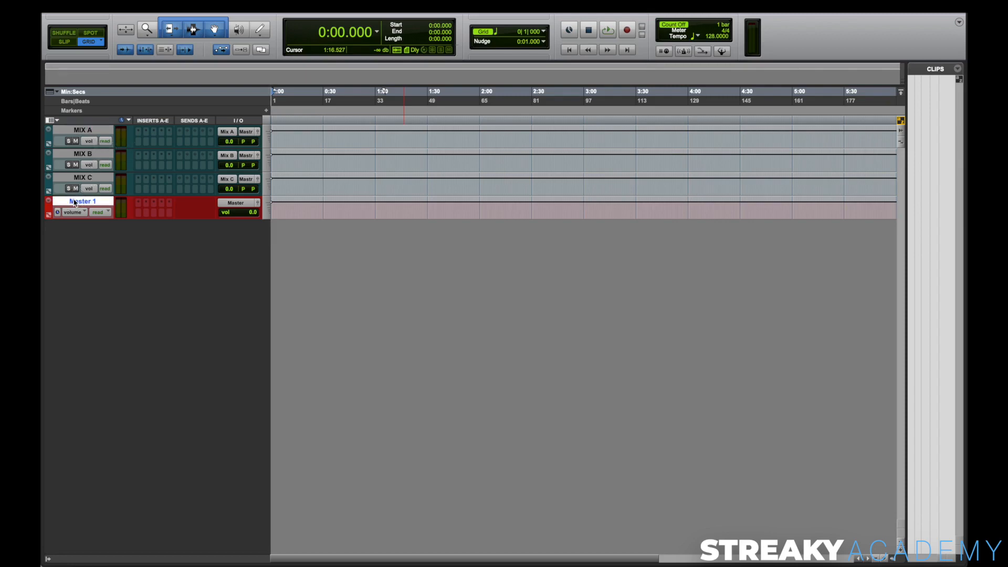
key("shift+super+n")
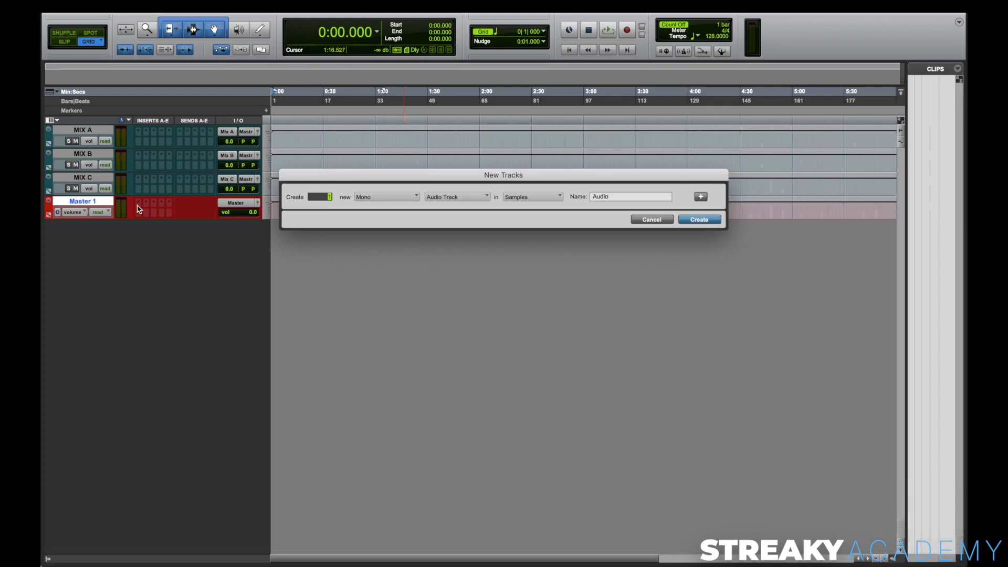
left_click(395, 196)
left_click(384, 213)
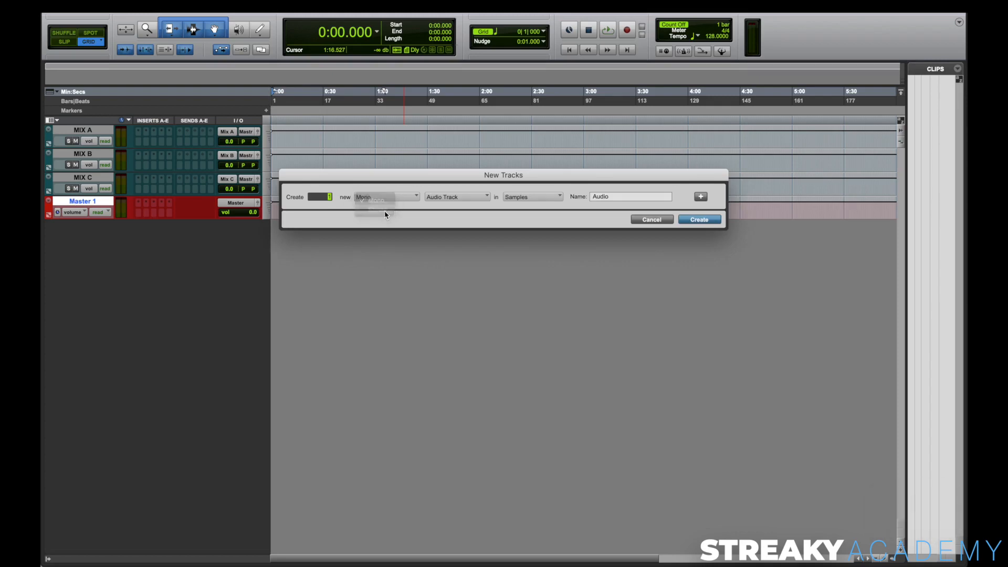
left_click(457, 197)
left_click(462, 198)
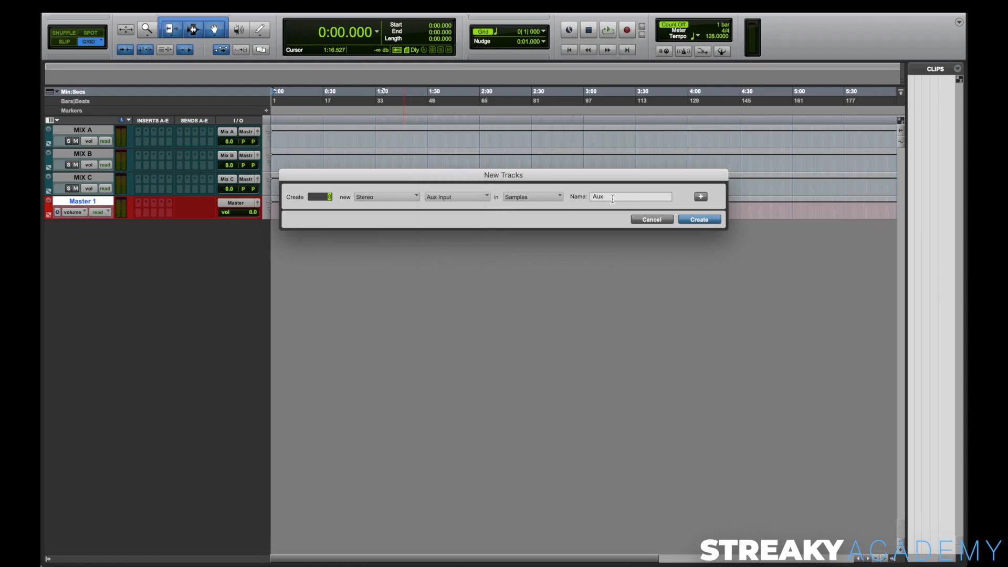
left_click(698, 219)
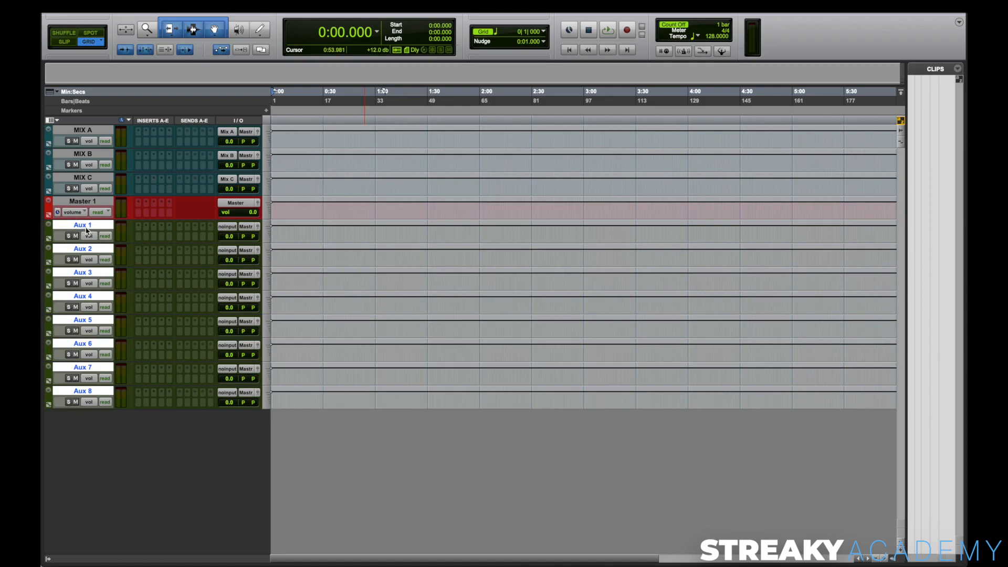
Step: Deselect the tracks Aux 1 to Aux 7 one after another
left_click(87, 226, "super")
left_click(86, 250, "super")
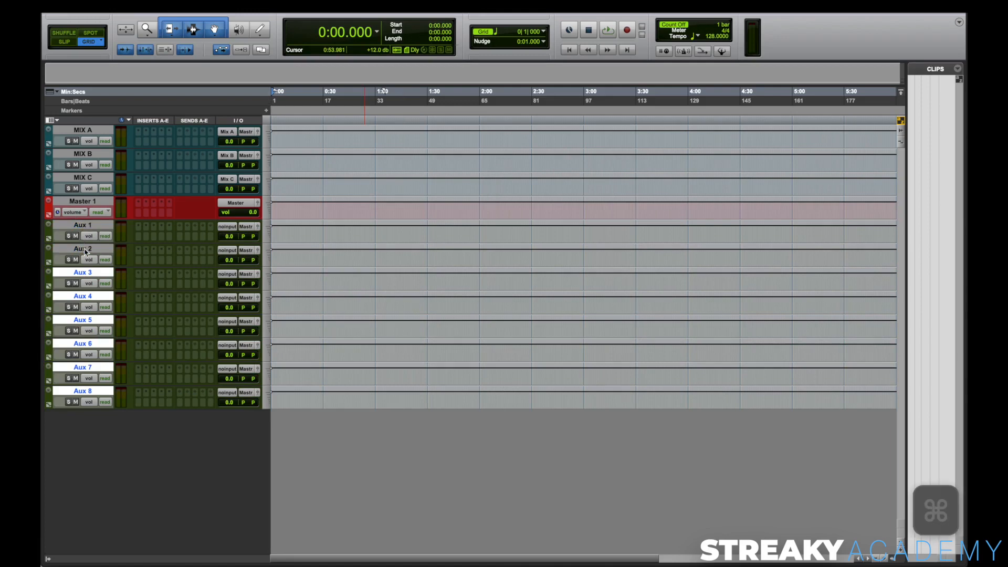
left_click(83, 273, "super")
left_click(83, 296, "super")
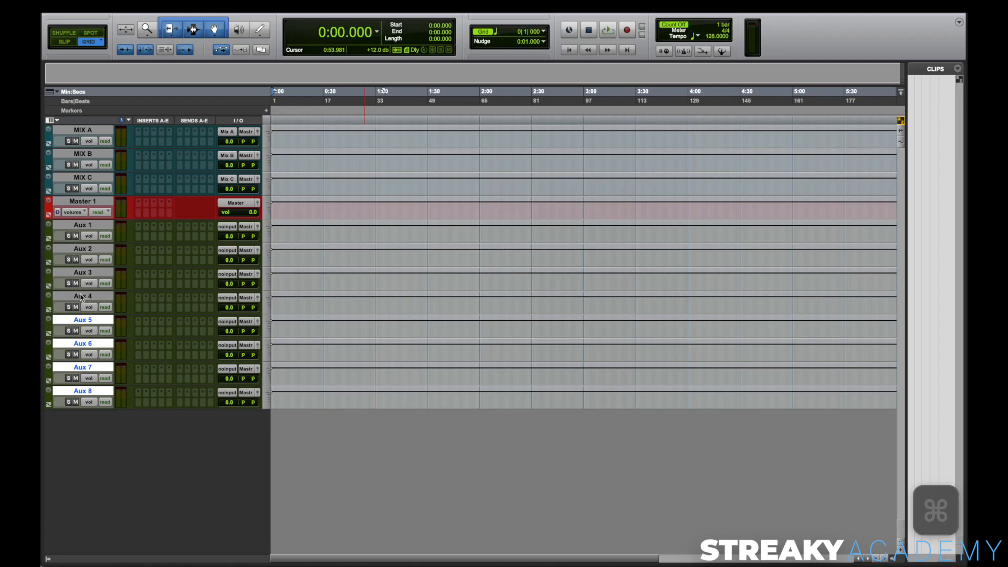
left_click(83, 319, "super")
left_click(82, 342, "super")
left_click(82, 368, "super")
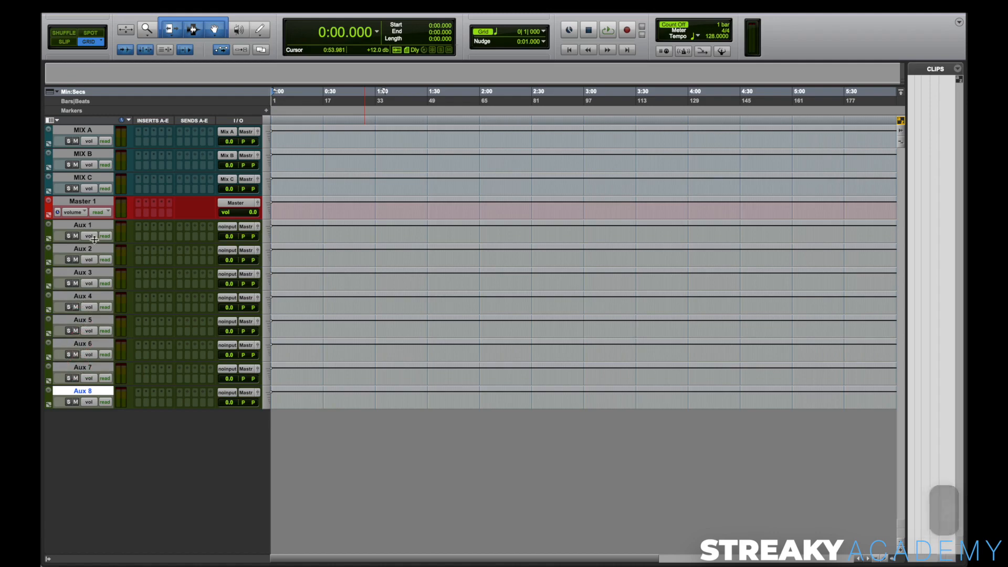
Step: Rename the tracks Aux 1, Aux 2 and Aux 3 as Drums, Bass and Vocals
left_click(93, 226)
double_click(99, 226)
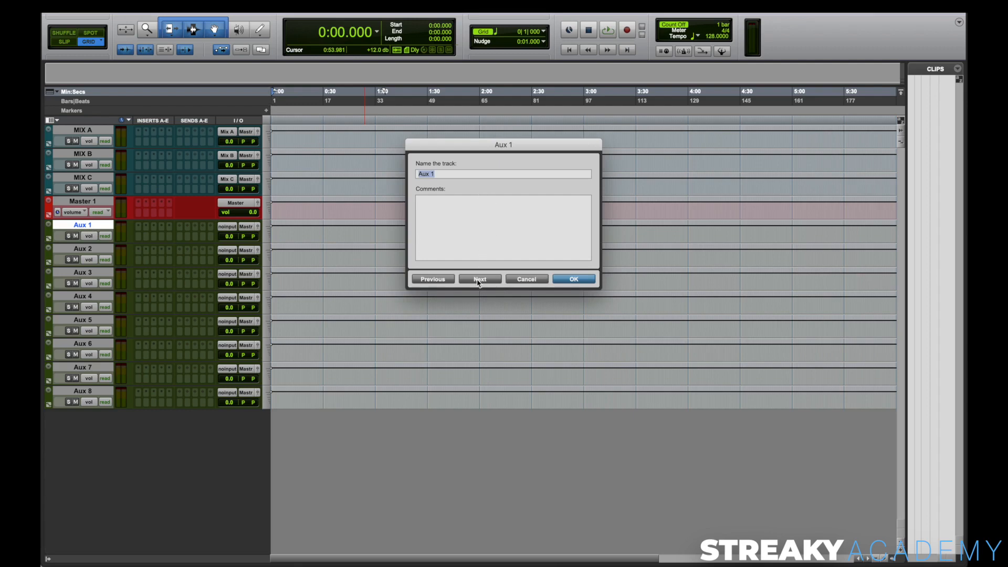
type("Drums")
left_click(479, 279)
type("Bass")
left_click(480, 279)
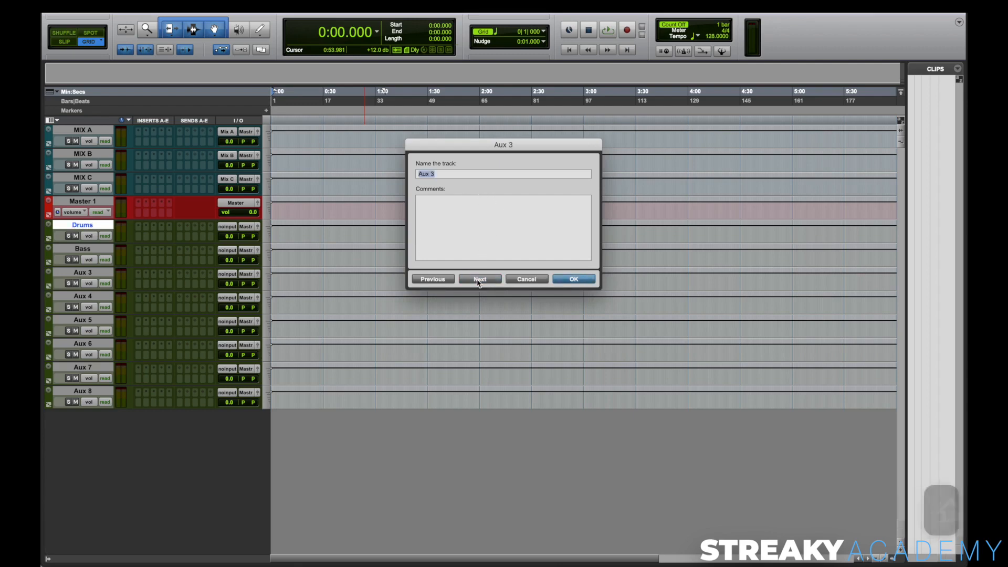
type("Vocals")
left_click(479, 279)
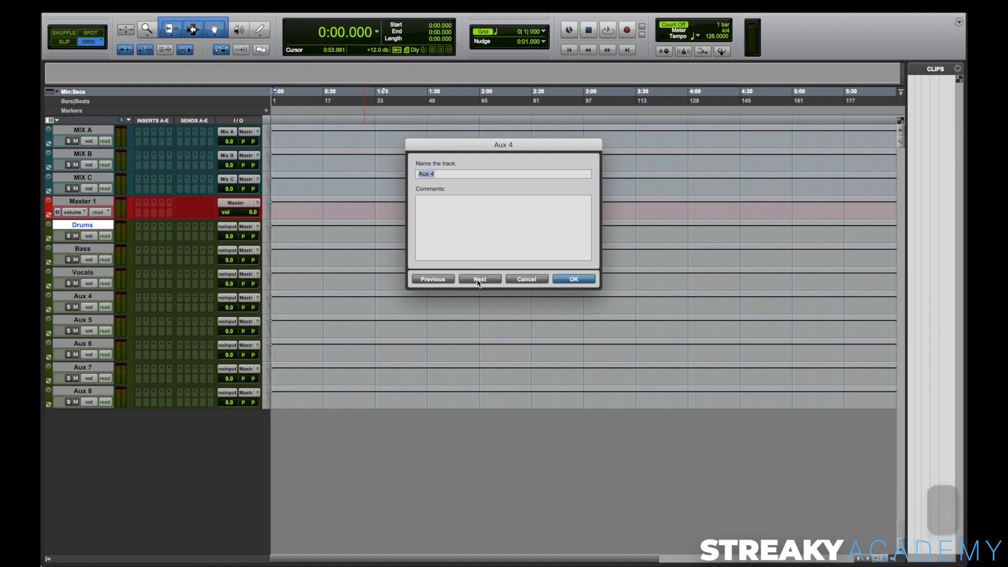
Step: Rename the tracks Aux 4, Aux 5 and Aux 6 as Inst 1, Inst 2 and Inst 3
type("Inst 1")
left_click(479, 279)
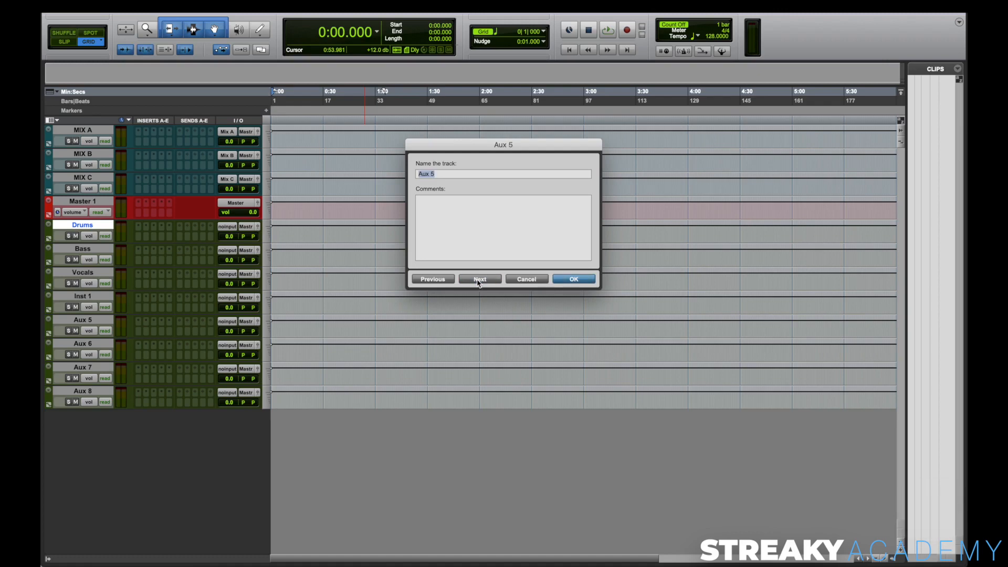
type("Inst 2")
left_click(480, 278)
type("Inst 3")
left_click(479, 279)
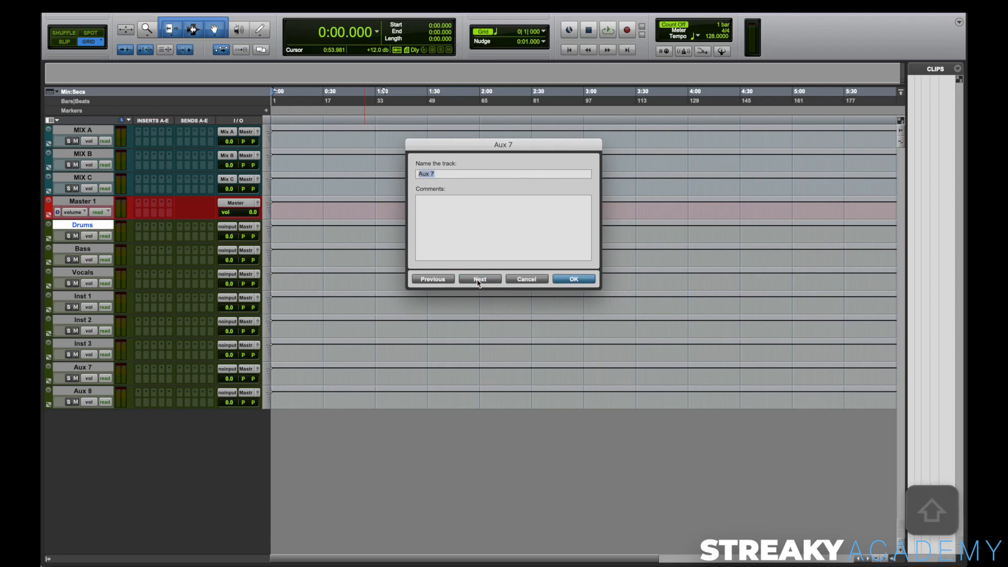
Step: Rename the Aux 7 track as FX and the Aux 8 track as Sends
type("FX")
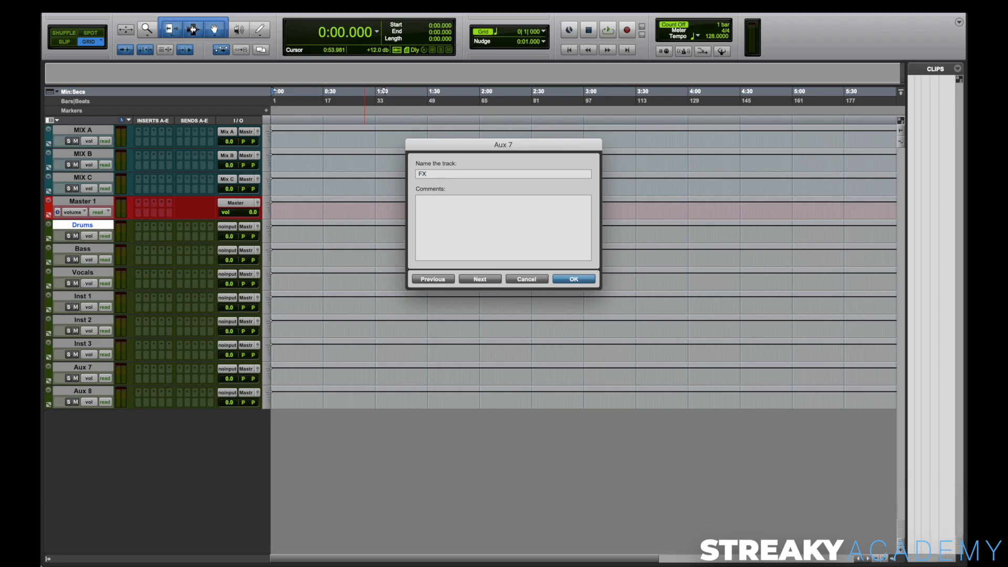
key("Return")
key("n")
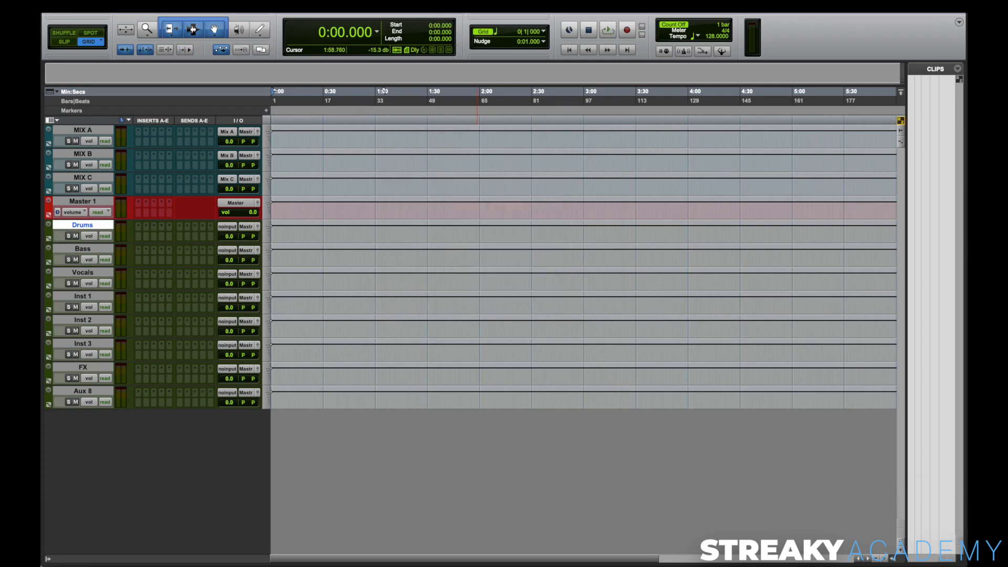
double_click(85, 391)
type("Sends")
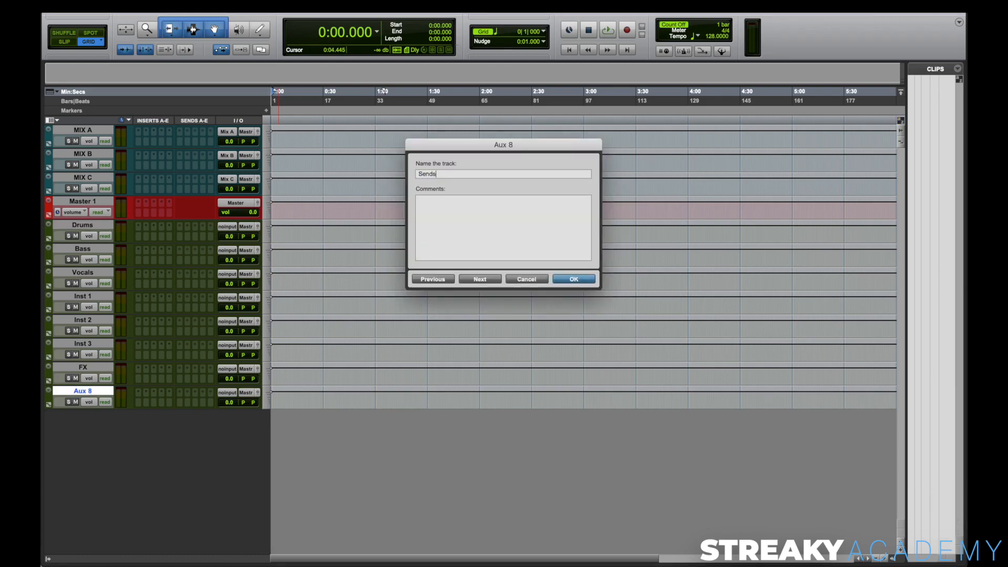
key("Return")
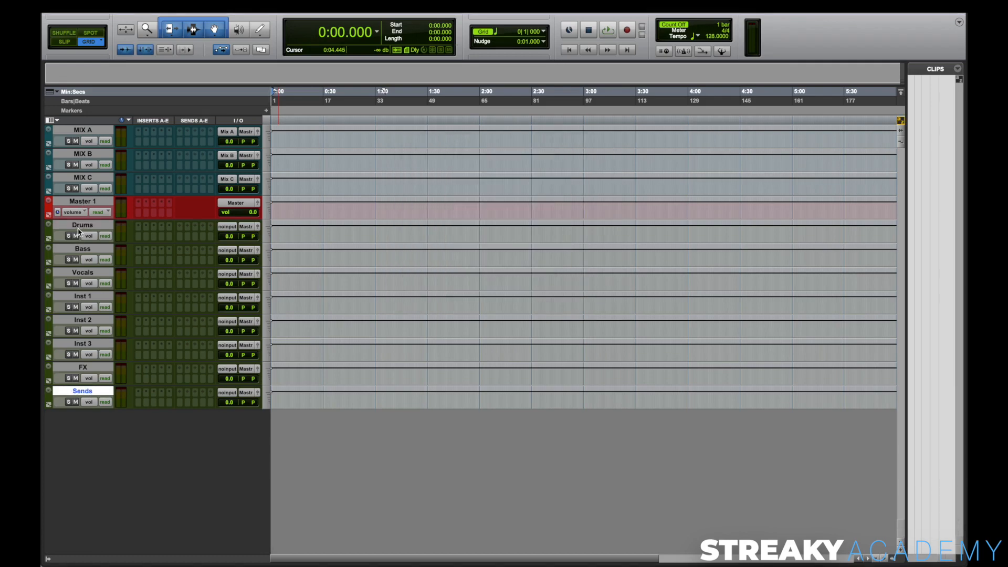
Step: Assign the inputs of all tracks from Drums to Sends to consecutive stereo buses, from the drums bus through to Sends Bus
left_click(82, 226)
left_click(89, 392, "shift")
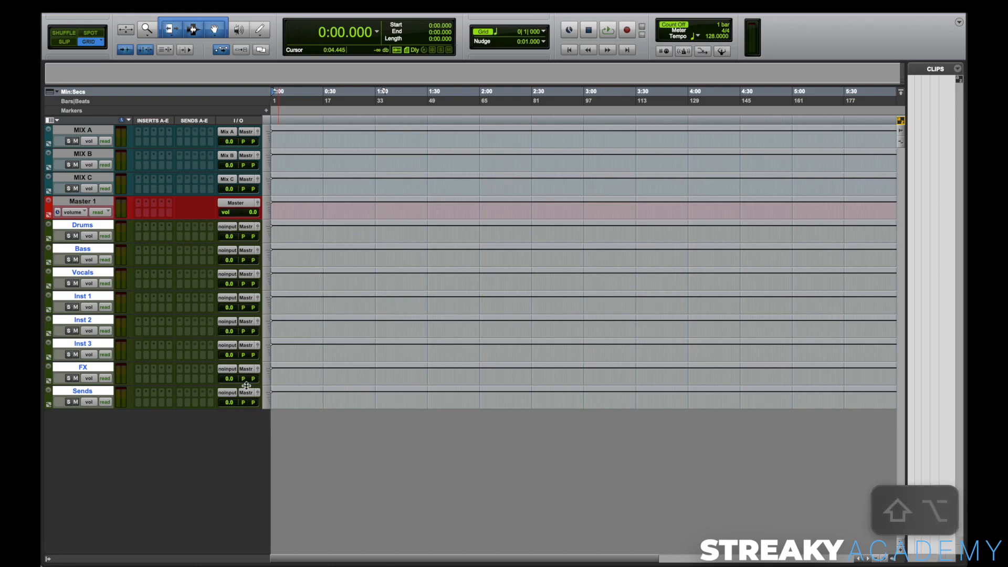
left_click(228, 227, "alt+shift+super")
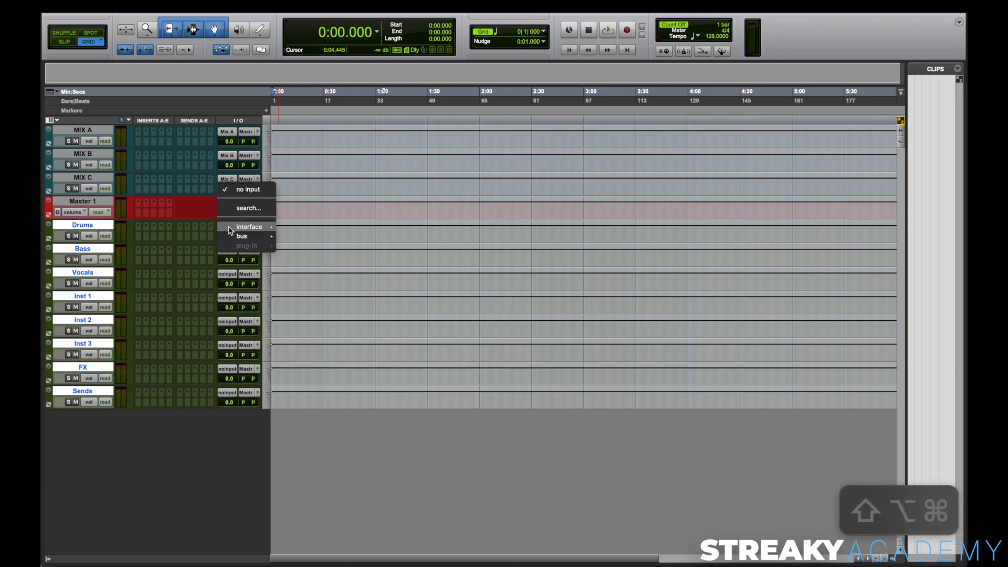
mouse_move(243, 237)
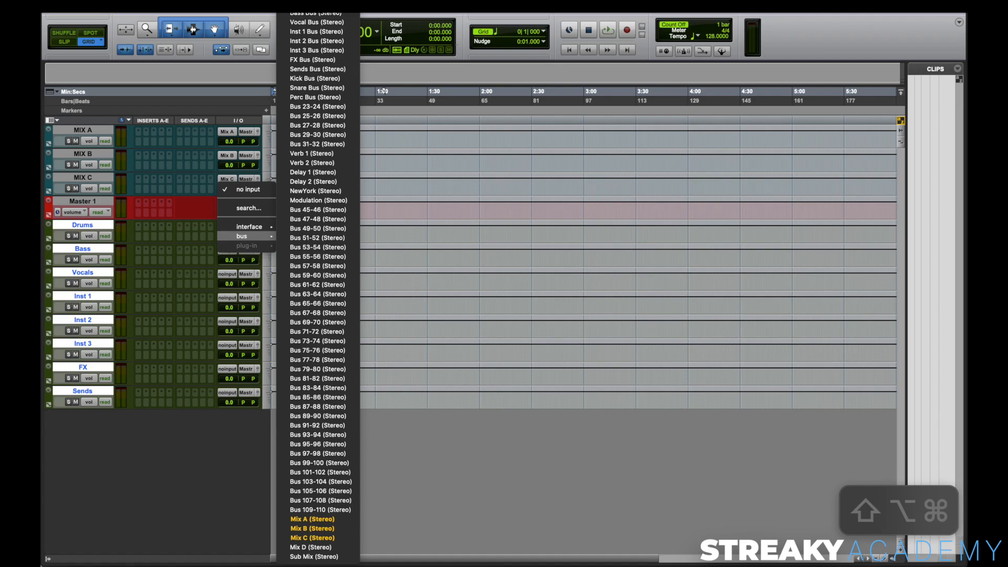
left_click(317, 5, "alt+shift+super")
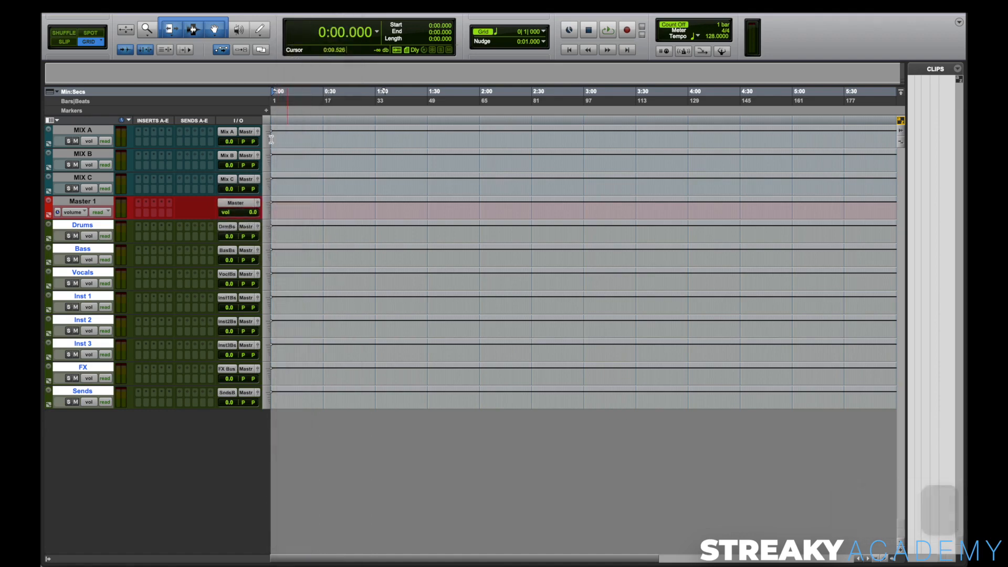
left_click(229, 227)
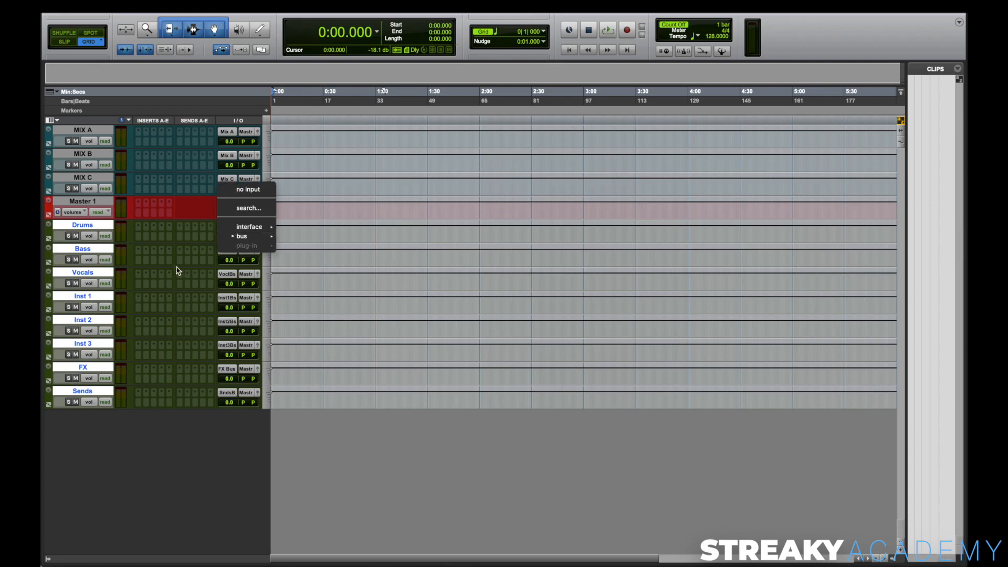
left_click(178, 263)
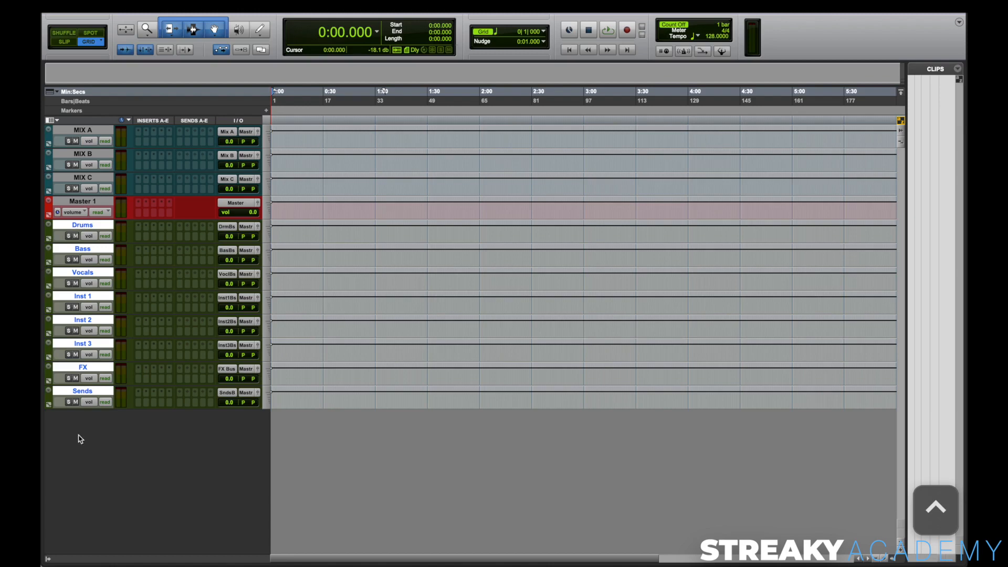
right_click(82, 224)
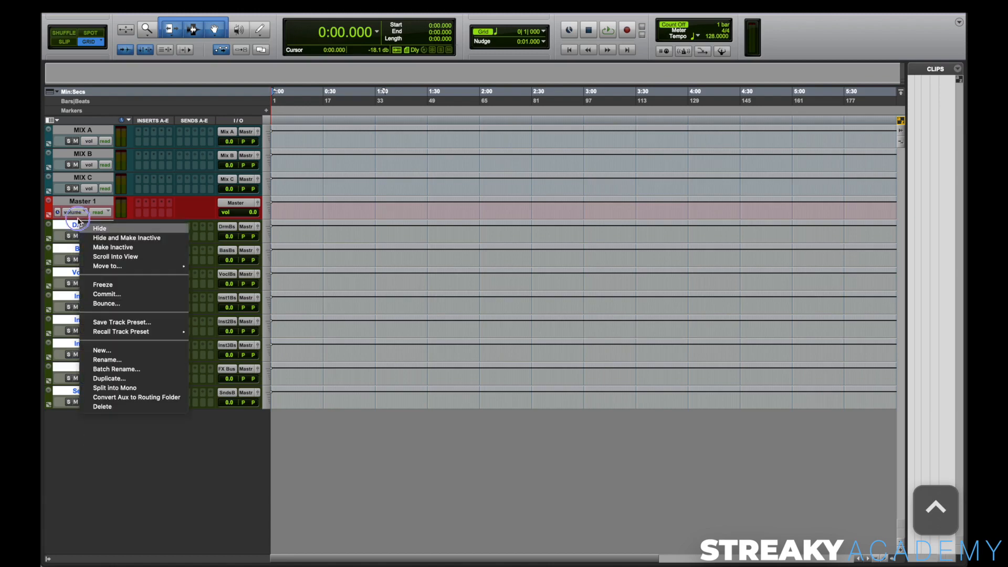
left_click(70, 166)
right_click(71, 229)
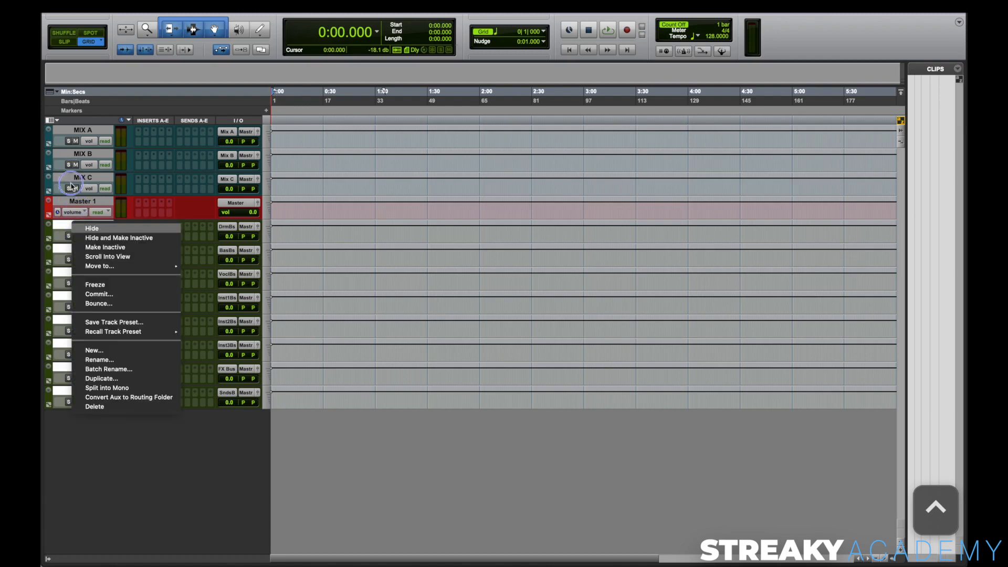
left_click(70, 181)
right_click(61, 227)
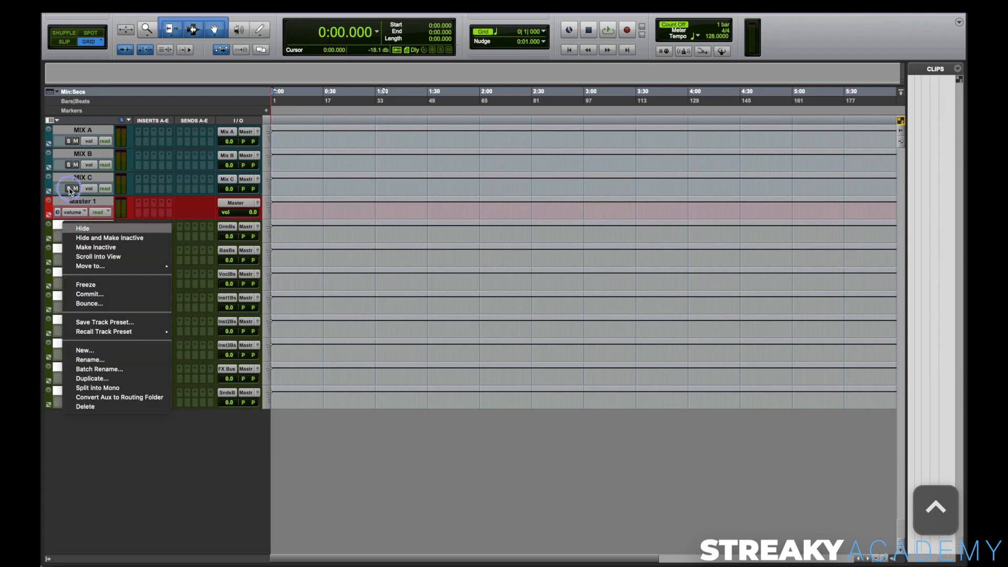
left_click(69, 184)
right_click(72, 155)
left_click(112, 429)
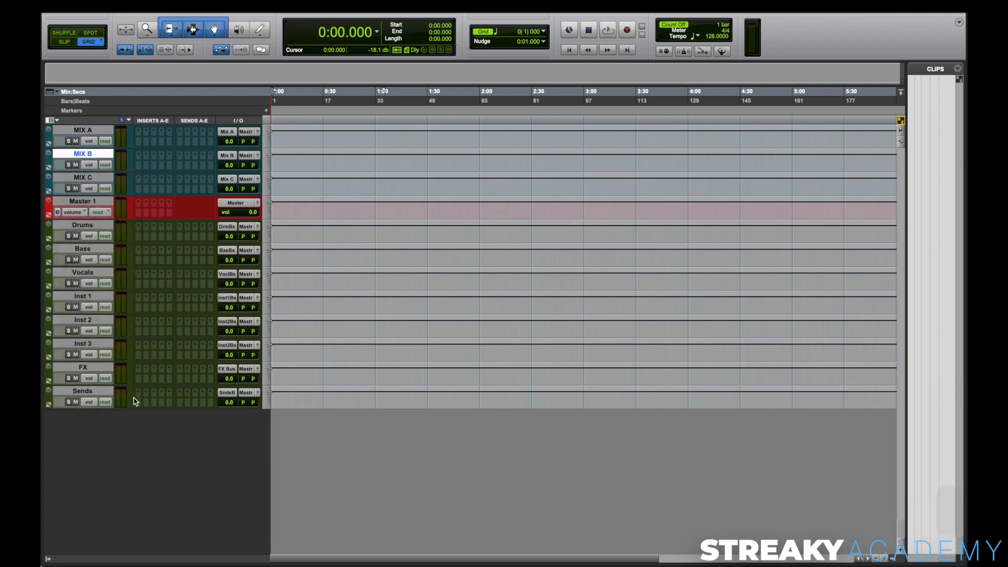
Step: Move all tracks from Drums to Sends together above the MIX A track
left_click(81, 227)
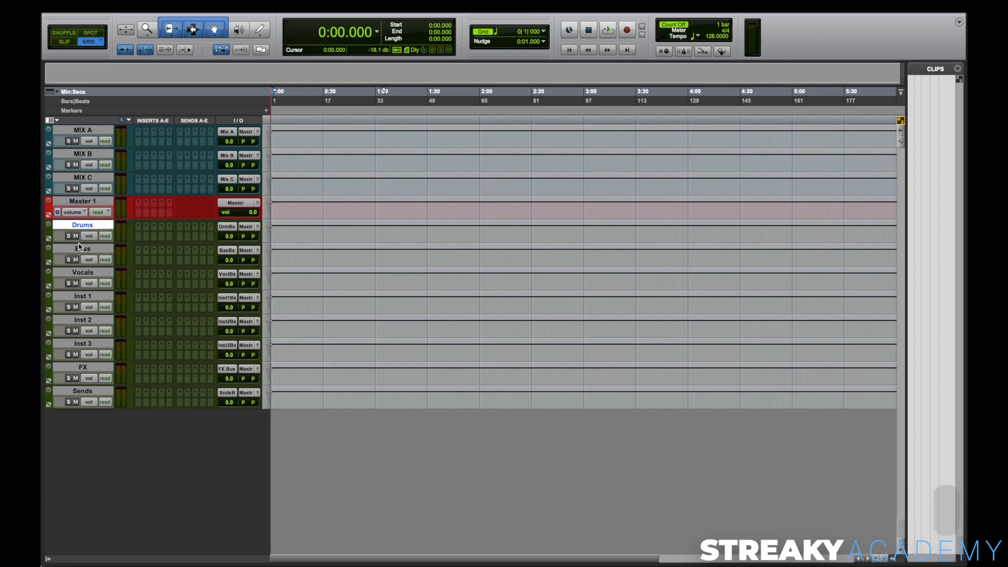
left_click(82, 391, "shift")
left_click_drag(66, 228, 71, 127)
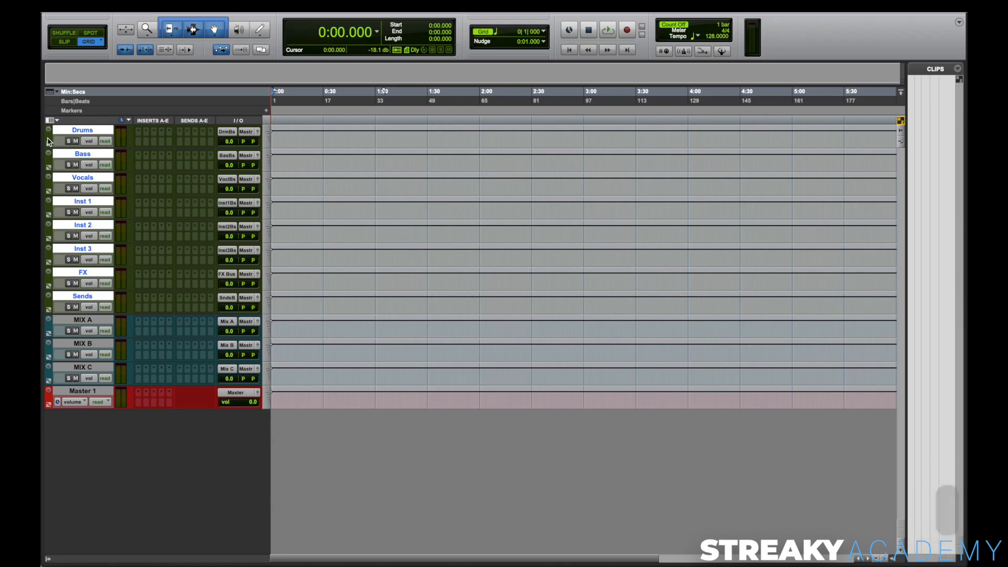
Step: Colour the Drums track bright red, the Bass track golden orange and the Vocals track bright purple
left_click(76, 131, "alt")
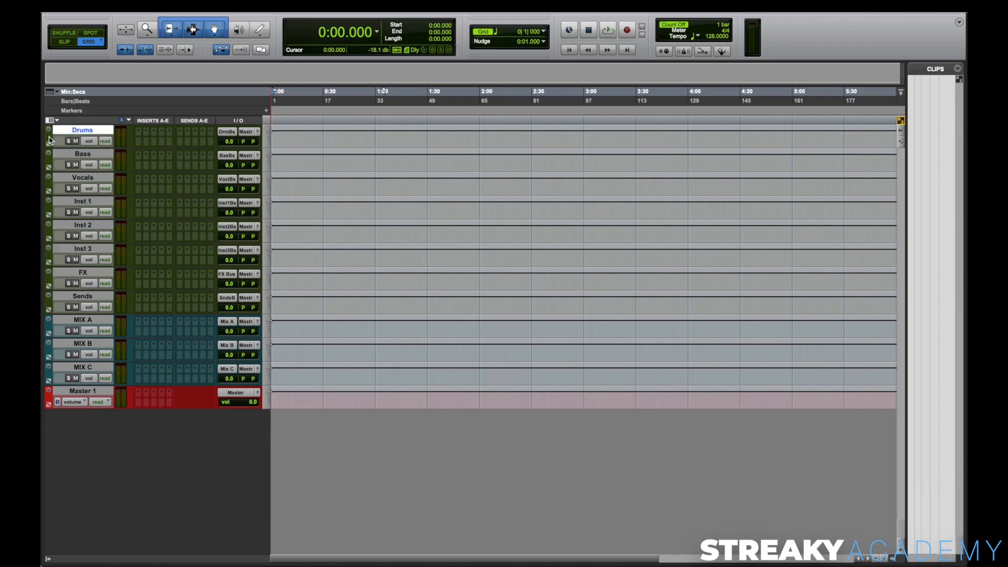
double_click(50, 137)
left_click(513, 261)
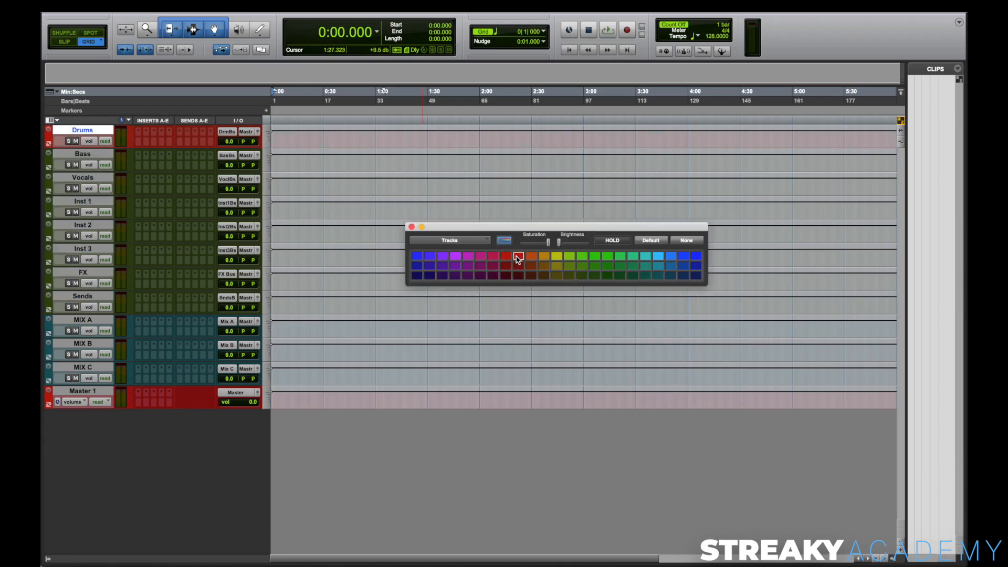
key(";")
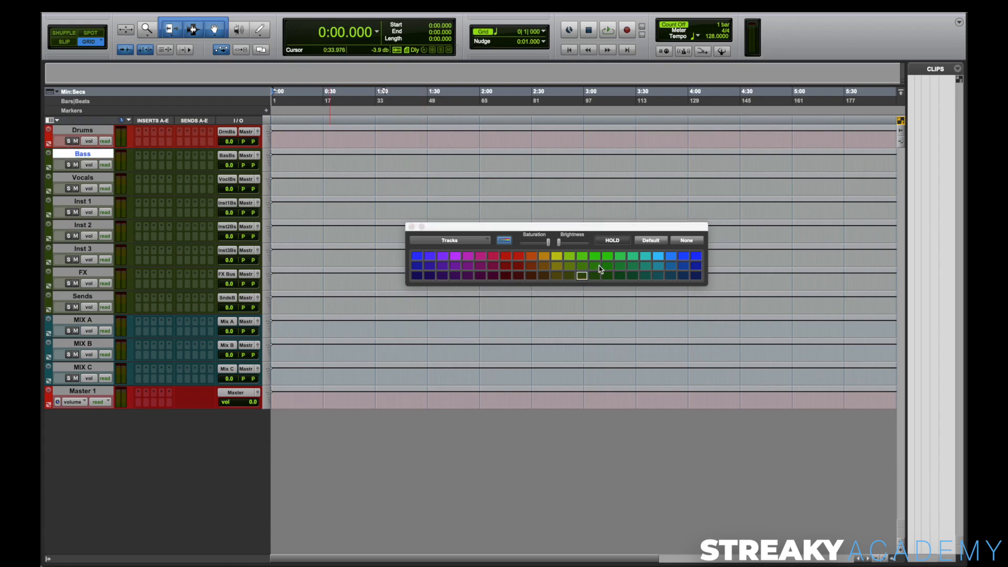
left_click(544, 256)
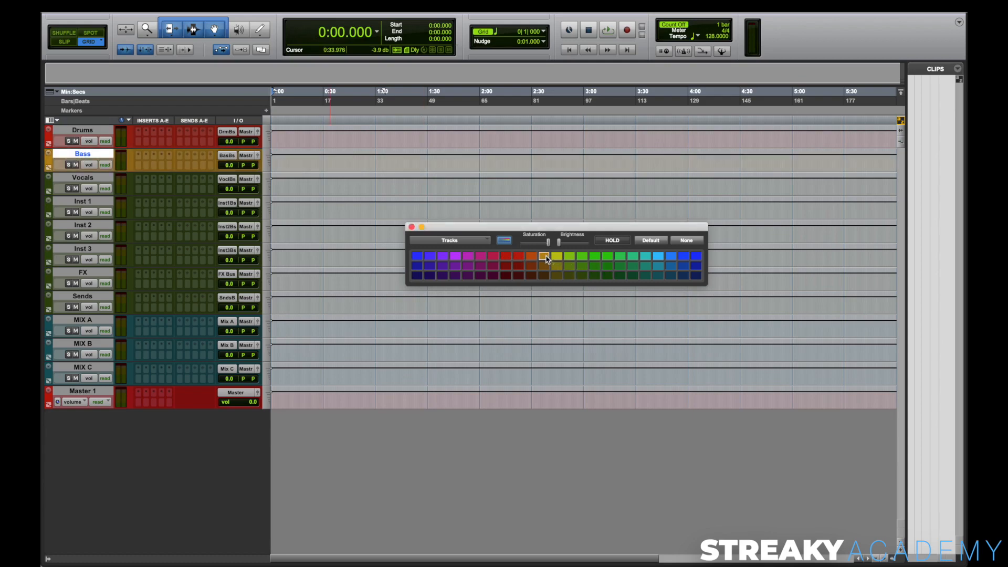
left_click(92, 178)
left_click(456, 256)
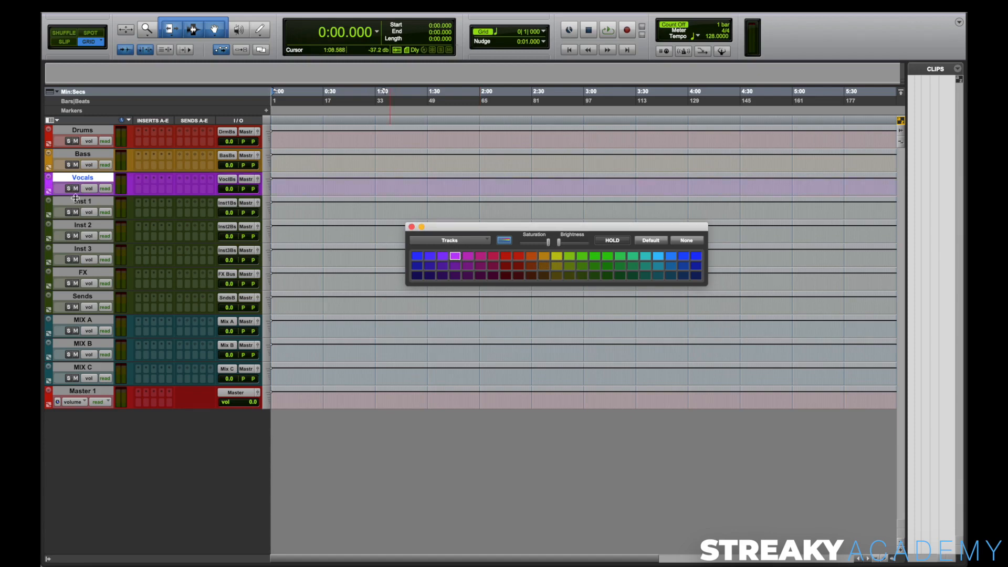
Step: Colour the Inst 1 track sea green, Inst 2 light blue, Inst 3 royal blue and FX lime green
left_click(82, 201)
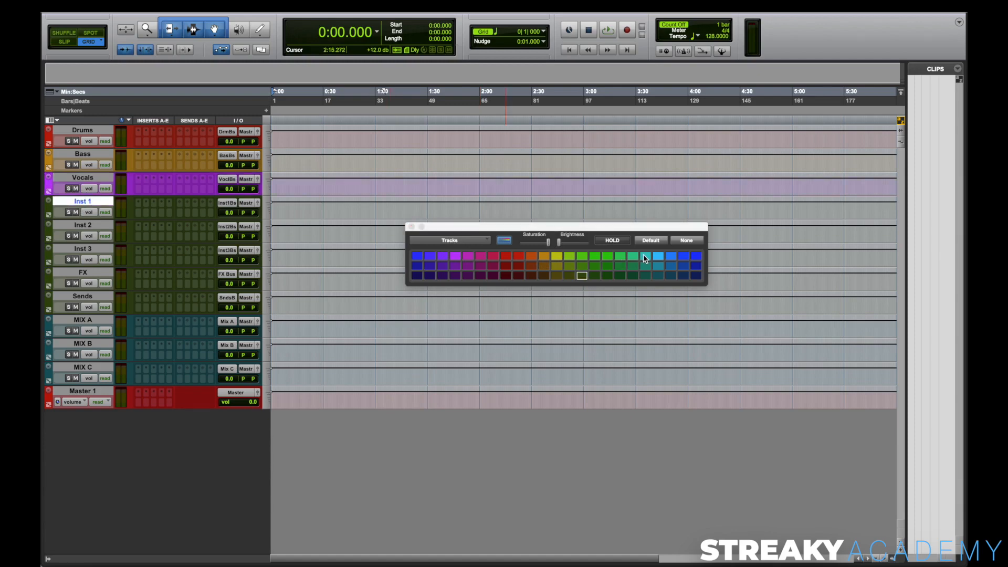
left_click(637, 258)
left_click(100, 225)
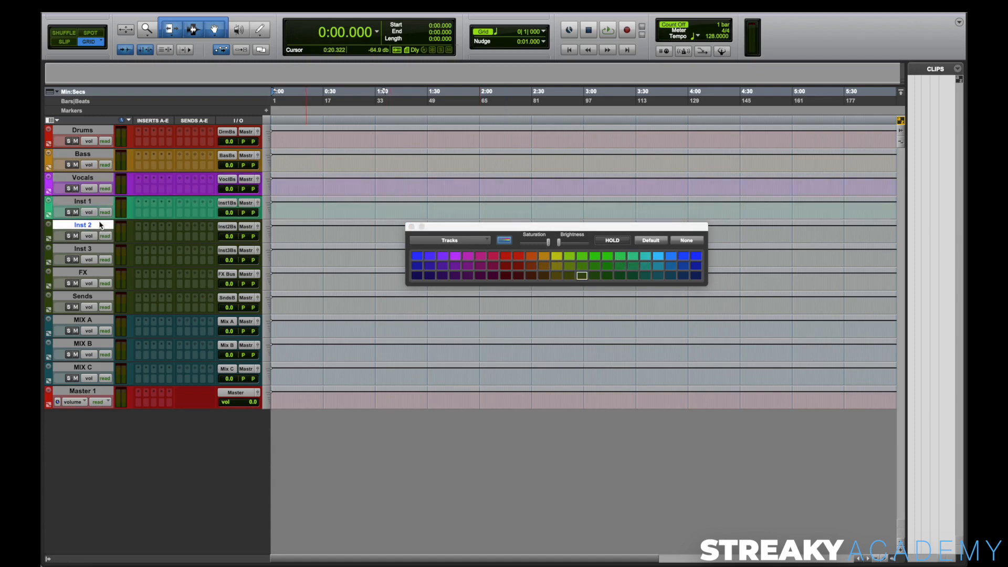
left_click(658, 255)
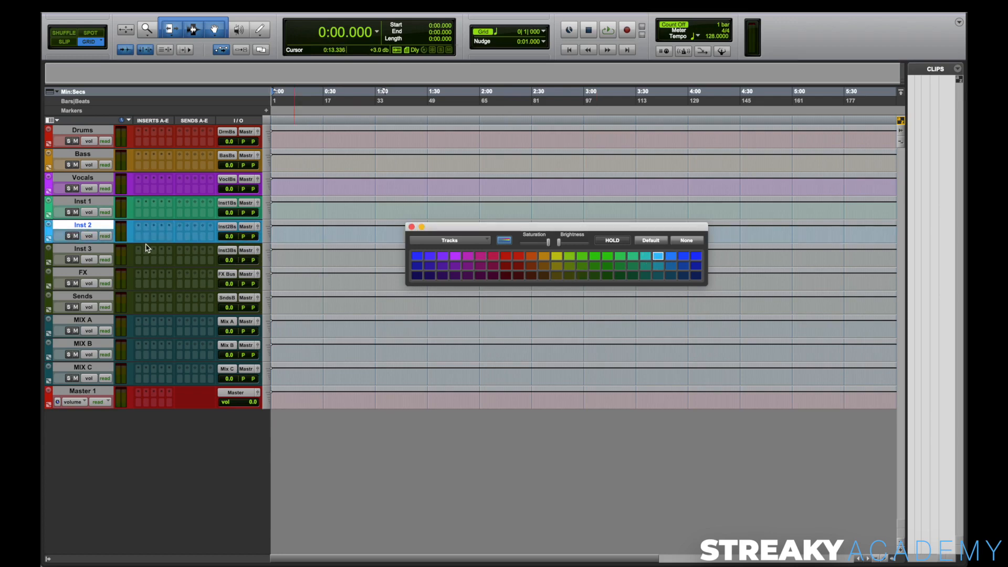
left_click(97, 248)
left_click(688, 256)
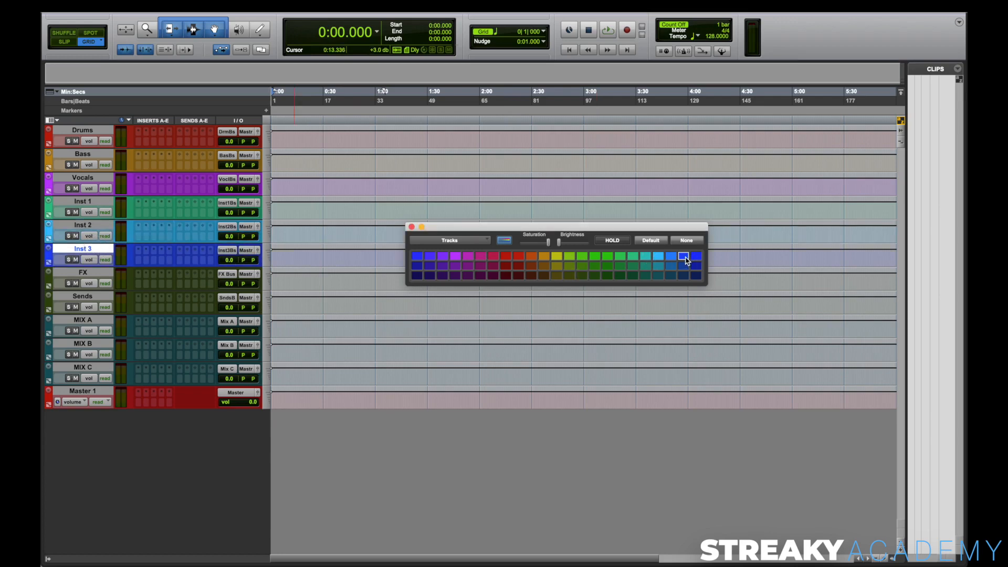
left_click(90, 274)
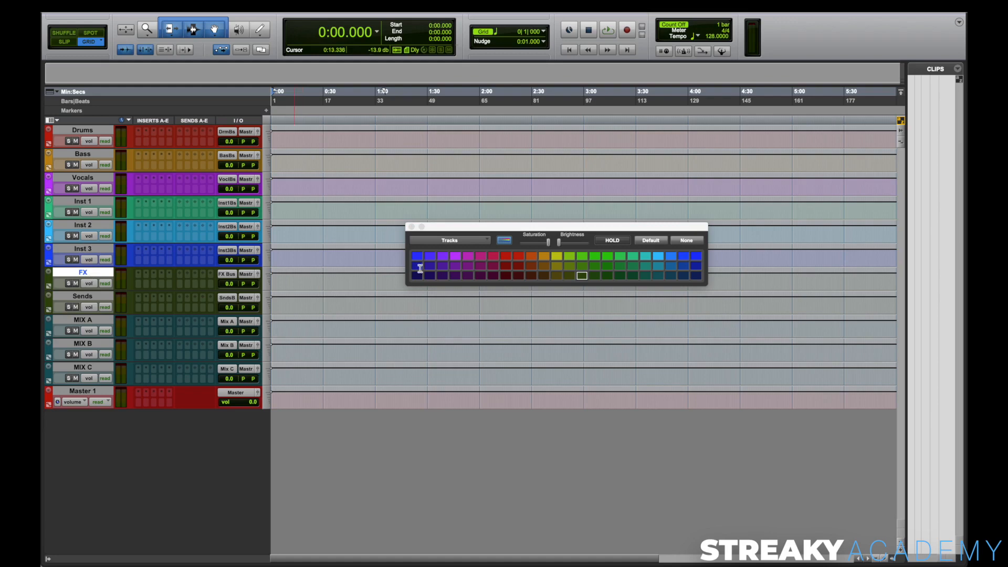
left_click(581, 257)
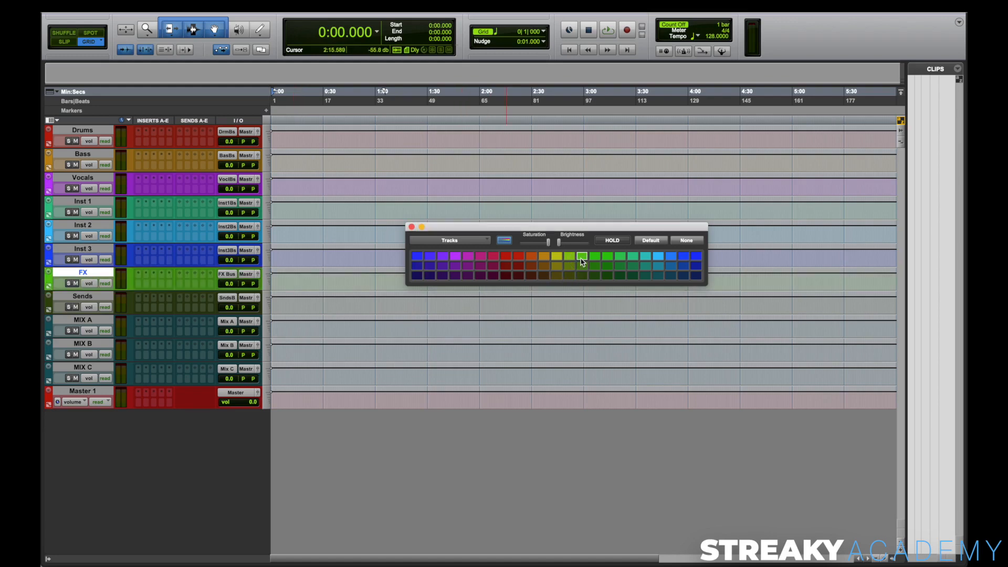
Step: Colour the Sends track dark purple and close the colour palette
left_click(92, 296)
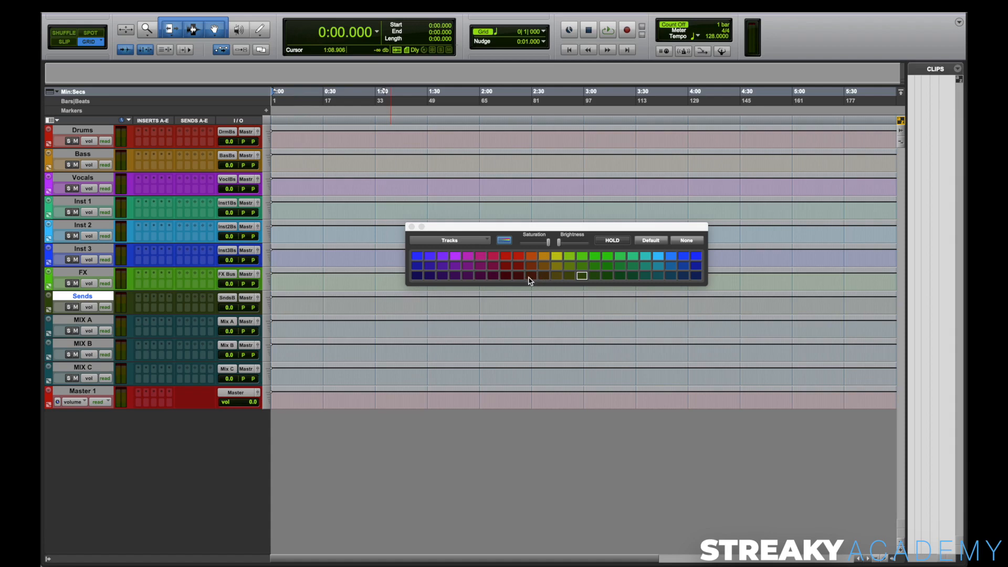
left_click(442, 275)
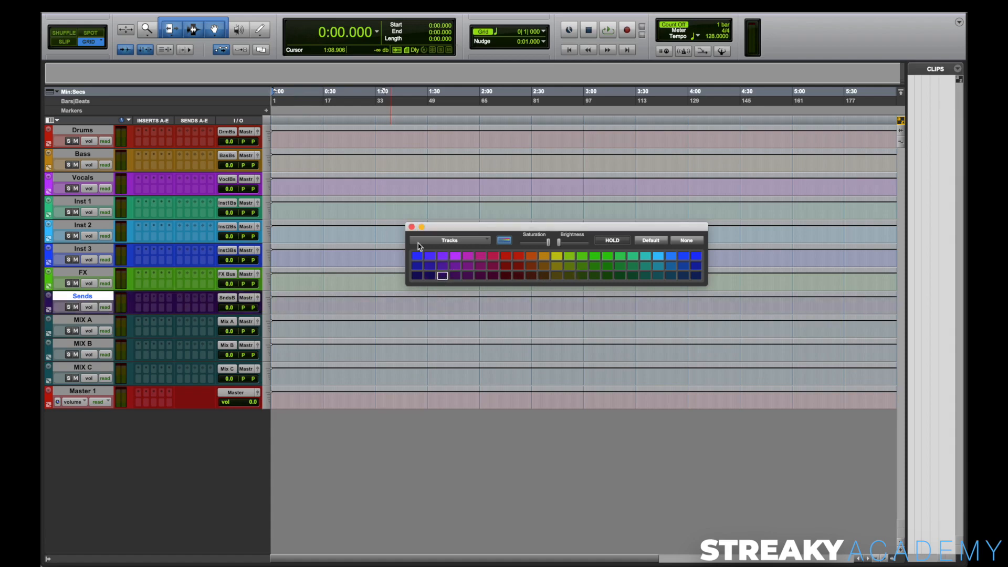
left_click(412, 227)
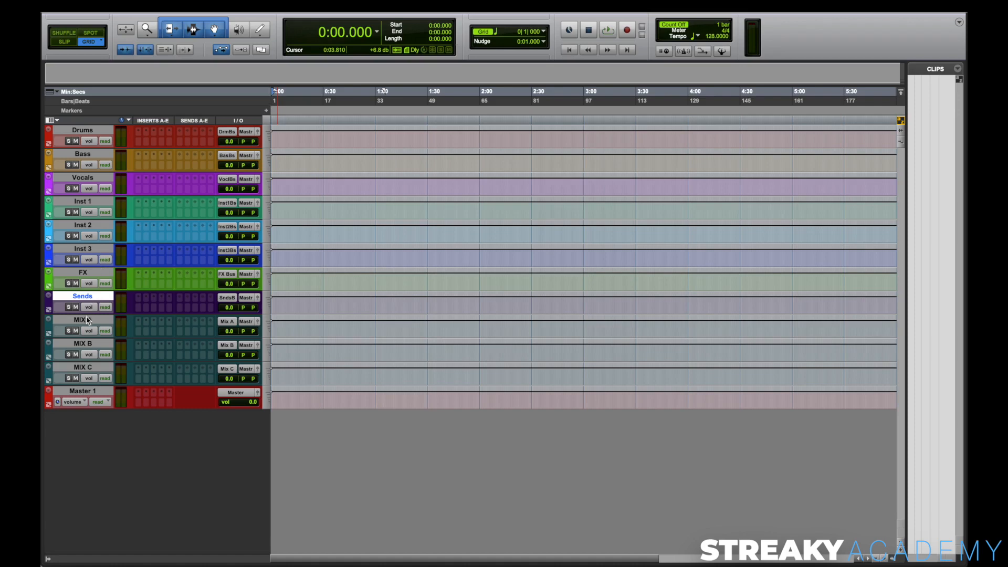
Step: Route the outputs of the Drums and Bass tracks together to the Mix A (Stereo) bus
left_click(94, 132)
left_click(97, 155, "shift")
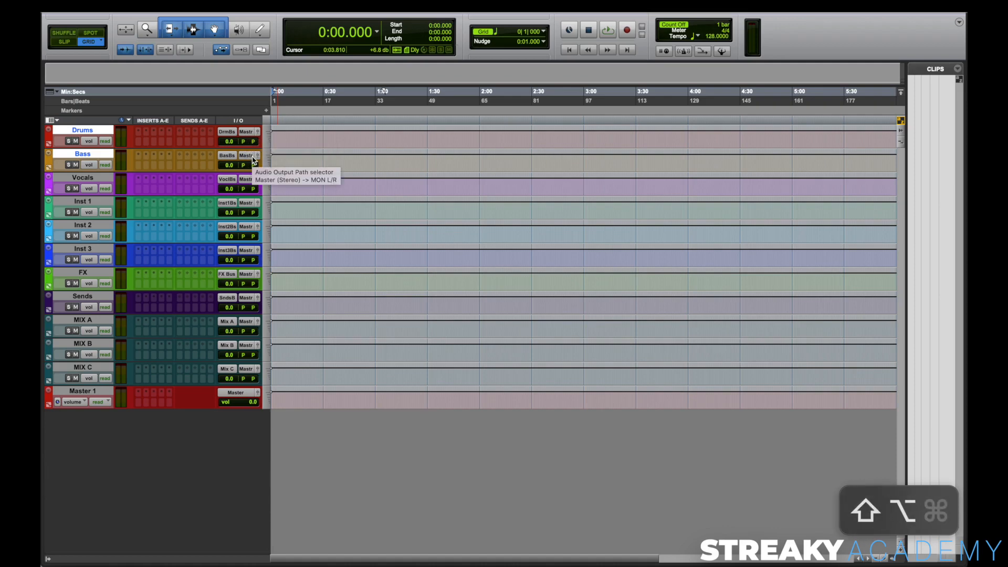
left_click(247, 132, "alt+shift")
mouse_move(263, 141)
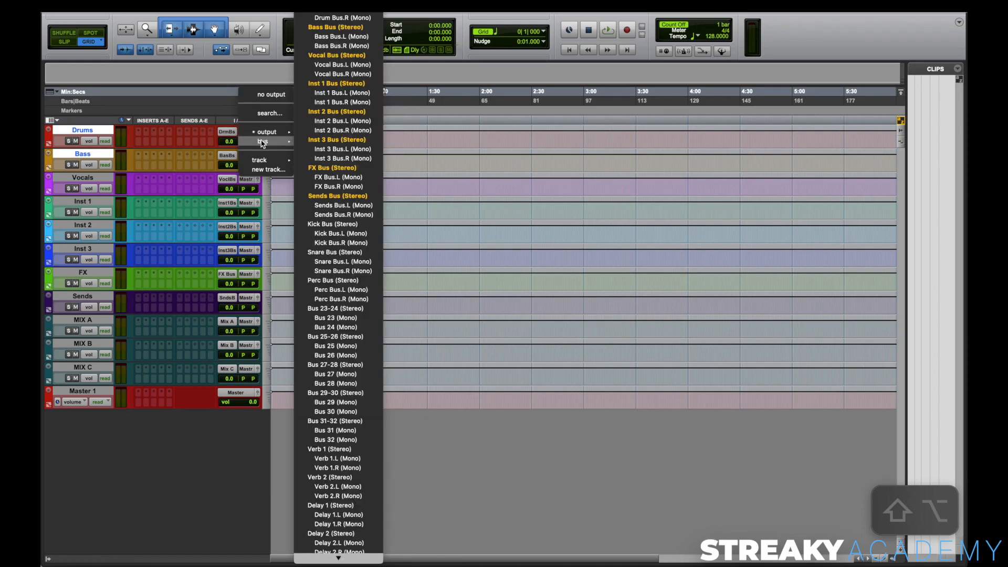
scroll(334, 444, "down", 15)
left_click(347, 426, "alt+shift")
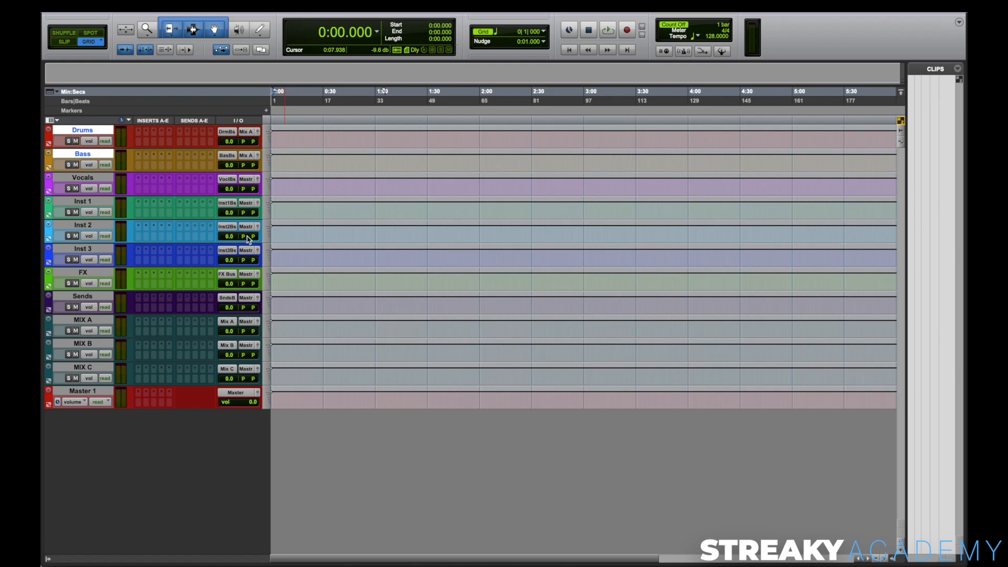
Step: Route the output of the Vocals track to the Mix B (Stereo) bus
left_click(79, 177)
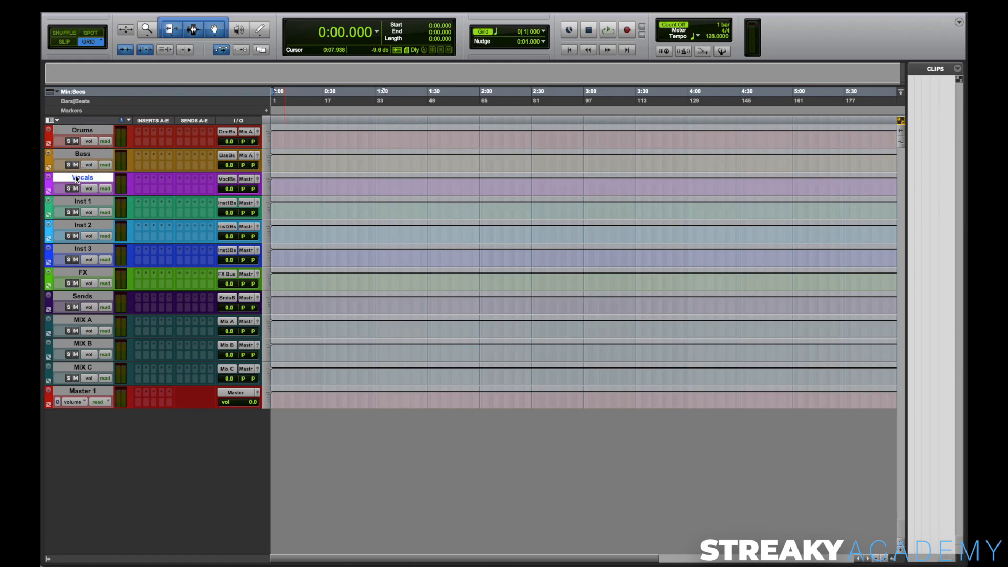
key("shift")
left_click(247, 182, "alt+shift")
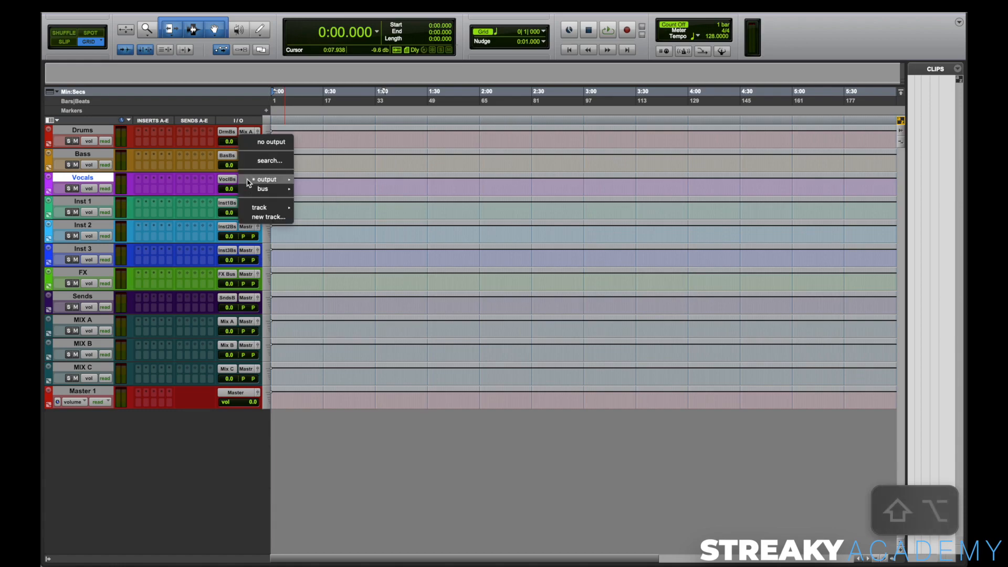
mouse_move(262, 188)
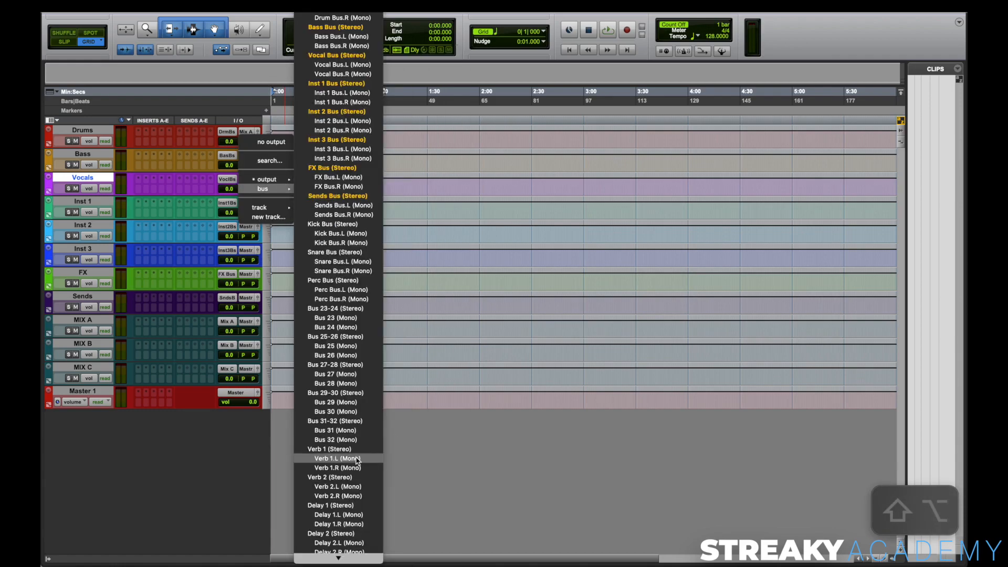
scroll(342, 451, "down", 10)
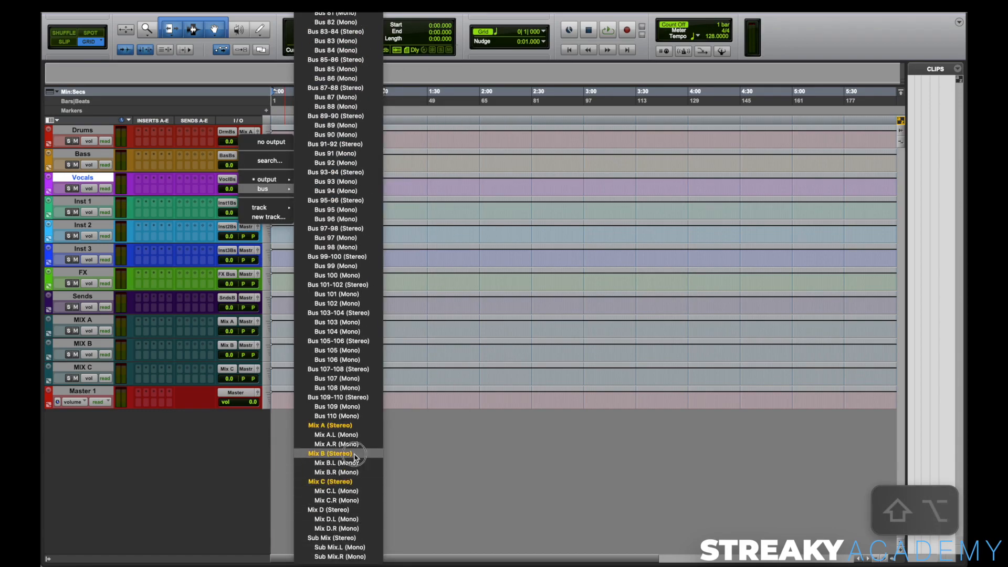
left_click(351, 453)
Step: Route the outputs of the Inst 1, Inst 2 and Inst 3 tracks together to the Mix C (Stereo) bus
left_click(104, 202)
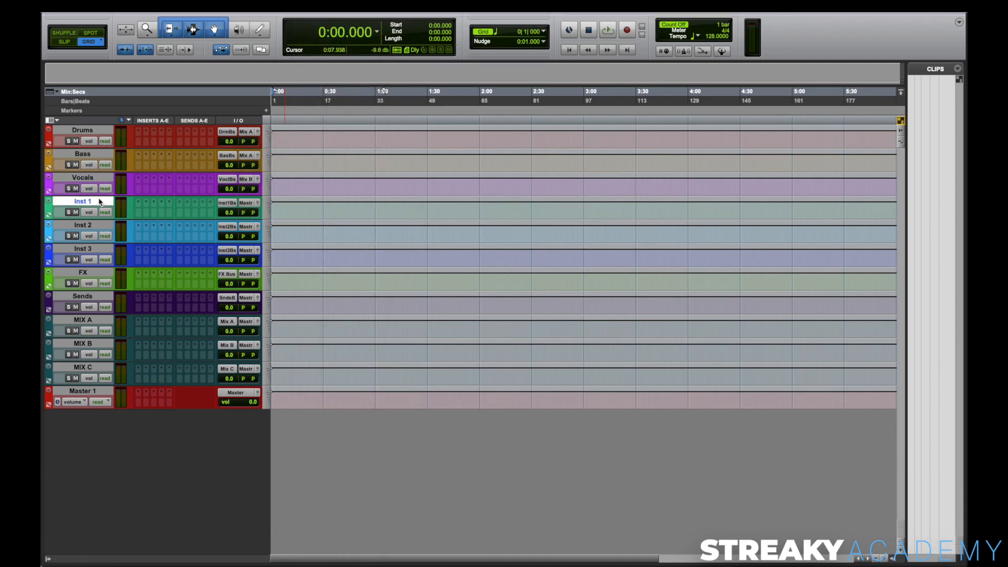
left_click(98, 252, "shift")
left_click(98, 273, "shift")
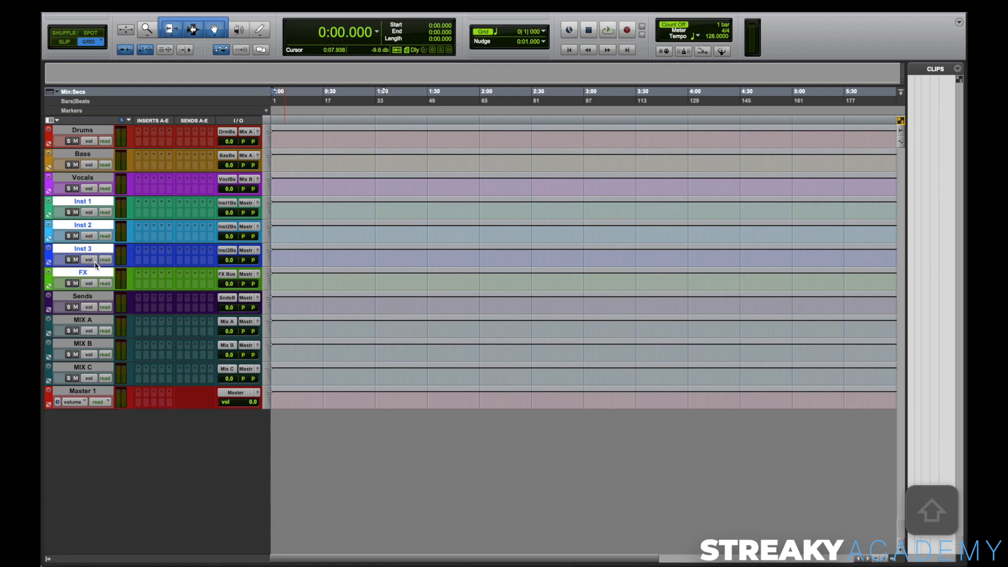
left_click(96, 273, "super")
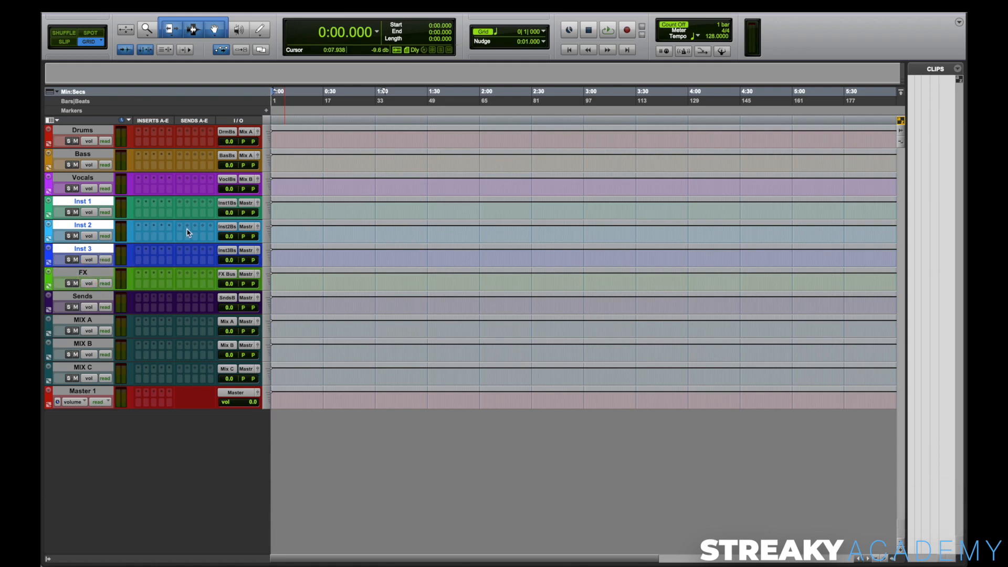
left_click(246, 250, "alt+shift")
mouse_move(265, 254)
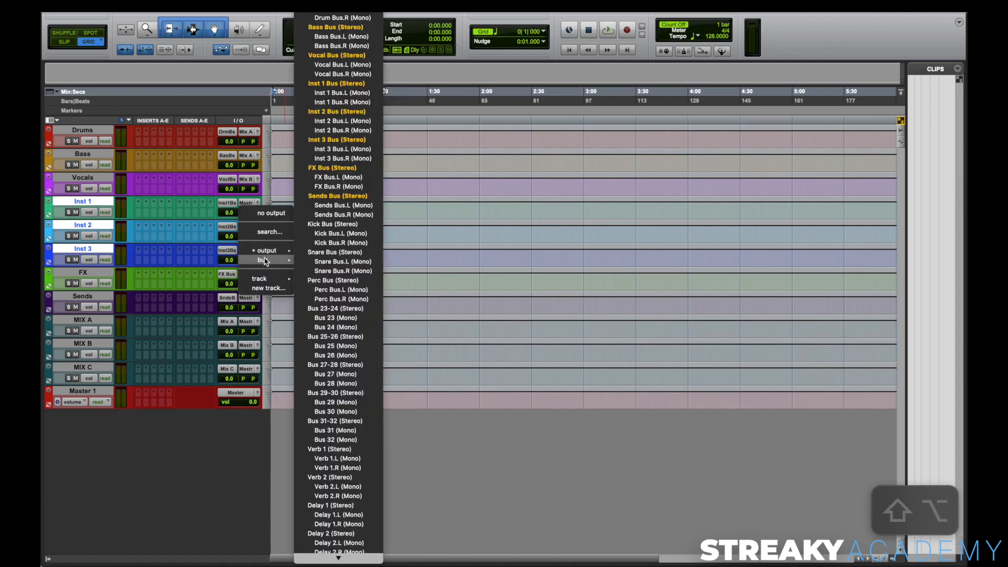
scroll(341, 504, "down", 5)
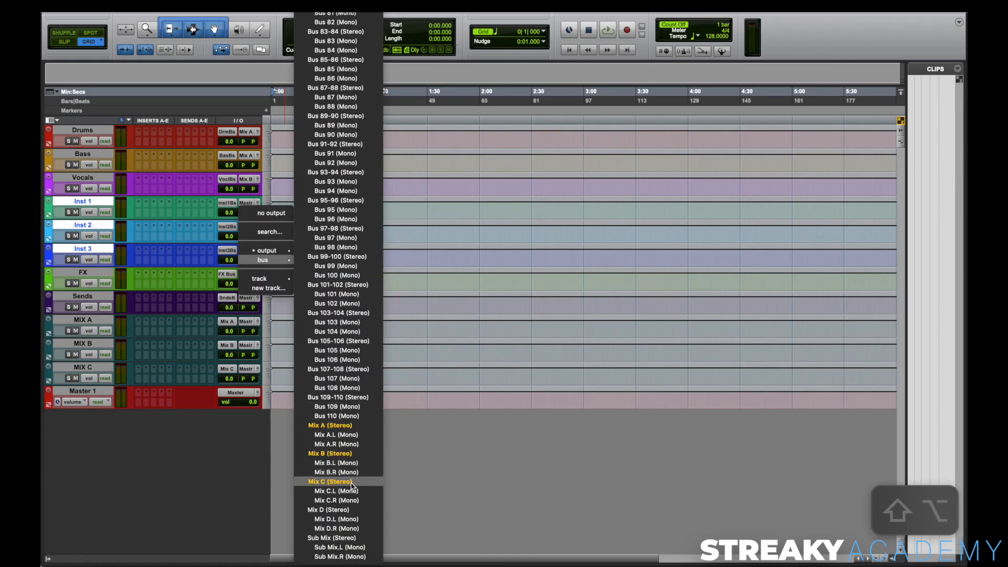
left_click(351, 482)
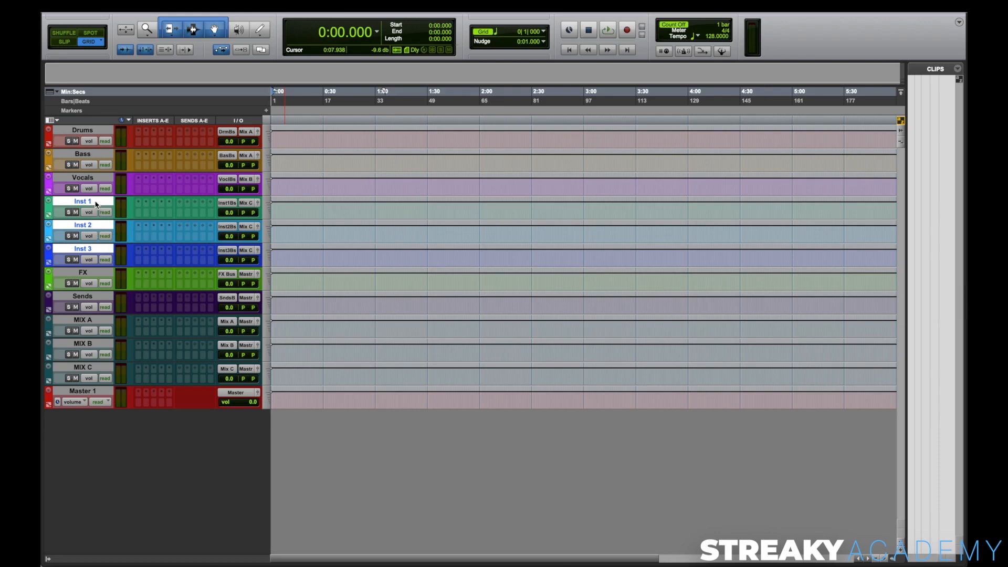
left_click(99, 277)
left_click(99, 304, "shift")
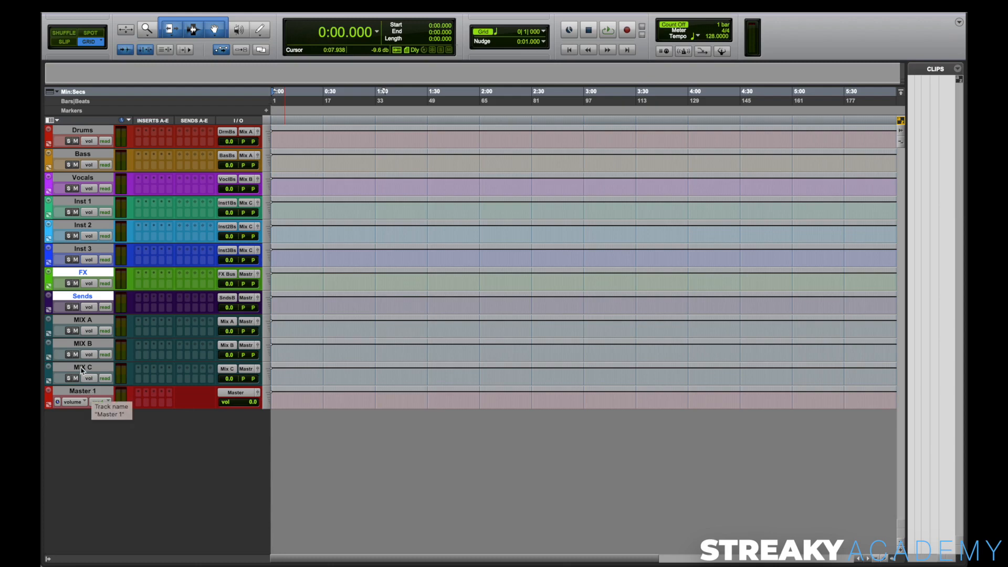
Step: Create one new stereo aux input track directly below the MIX C track
left_click(82, 368)
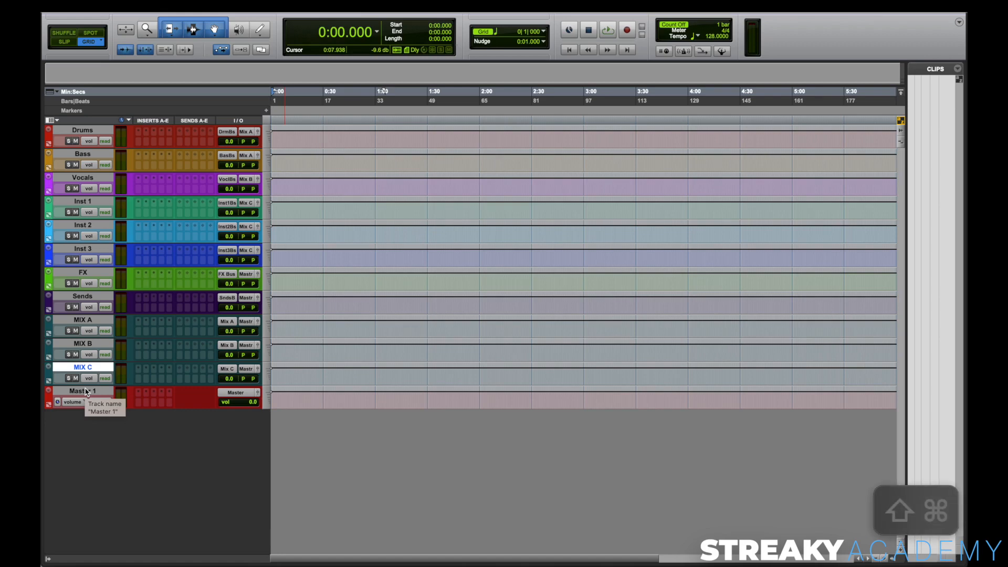
key("shift+super+n")
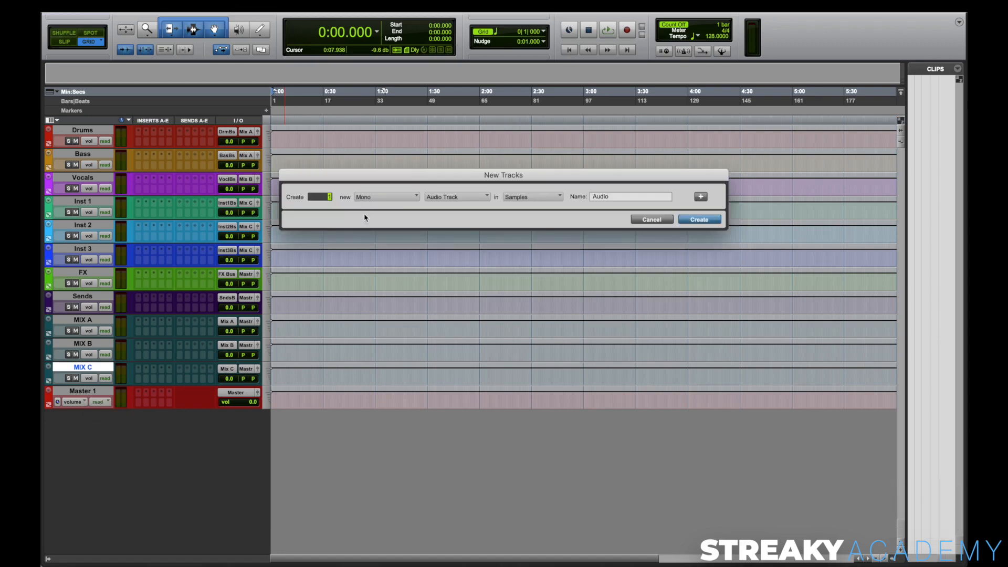
left_click(382, 208)
left_click(452, 197)
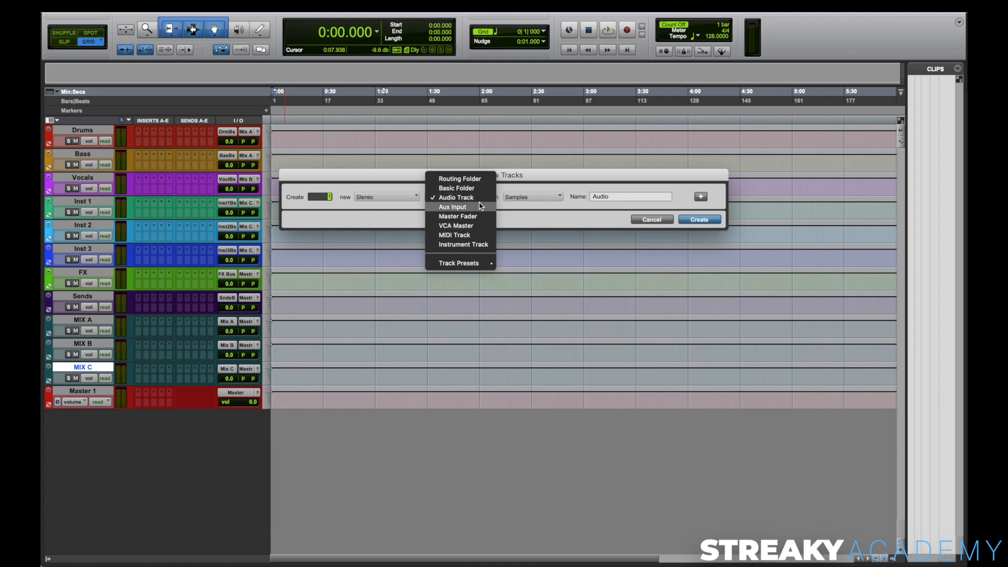
left_click(452, 207)
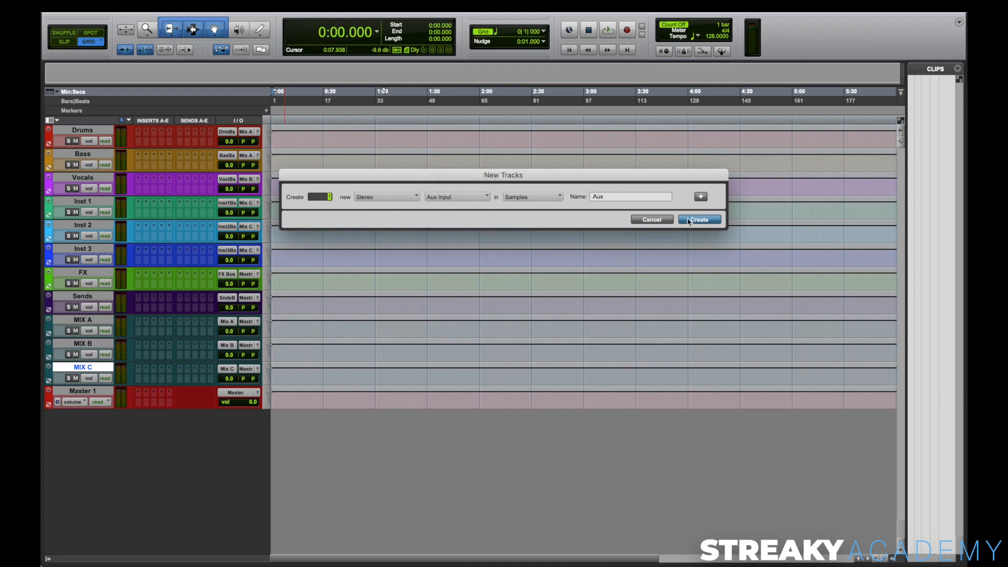
key("Return")
Step: Rename the new aux track below MIX C as MIX BUS
double_click(78, 391)
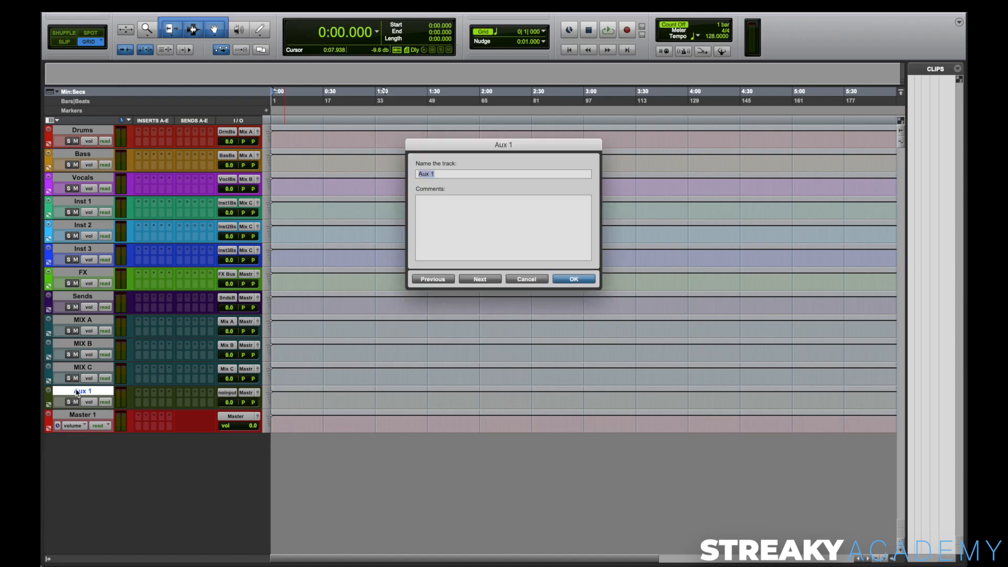
type("MIX")
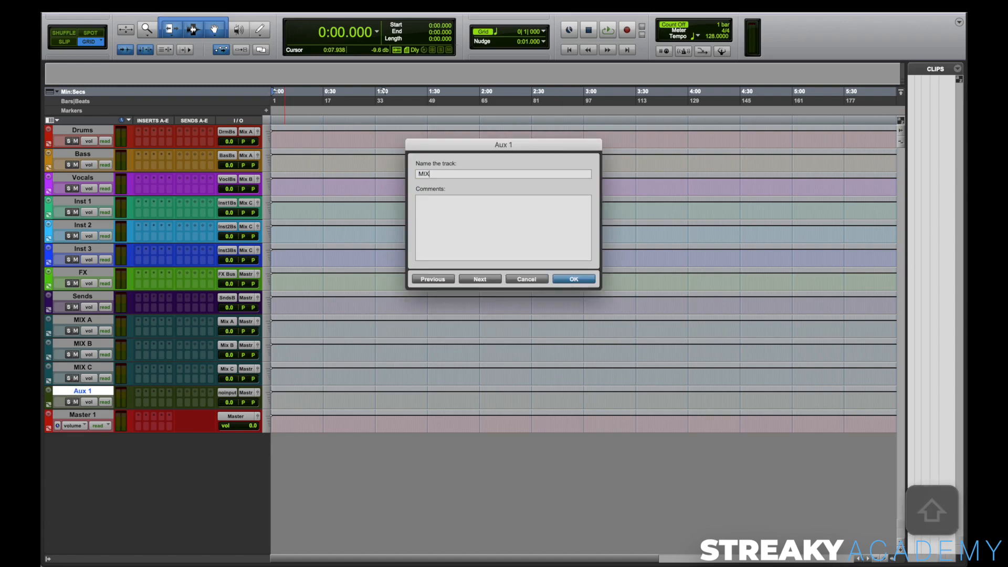
type(" BUS")
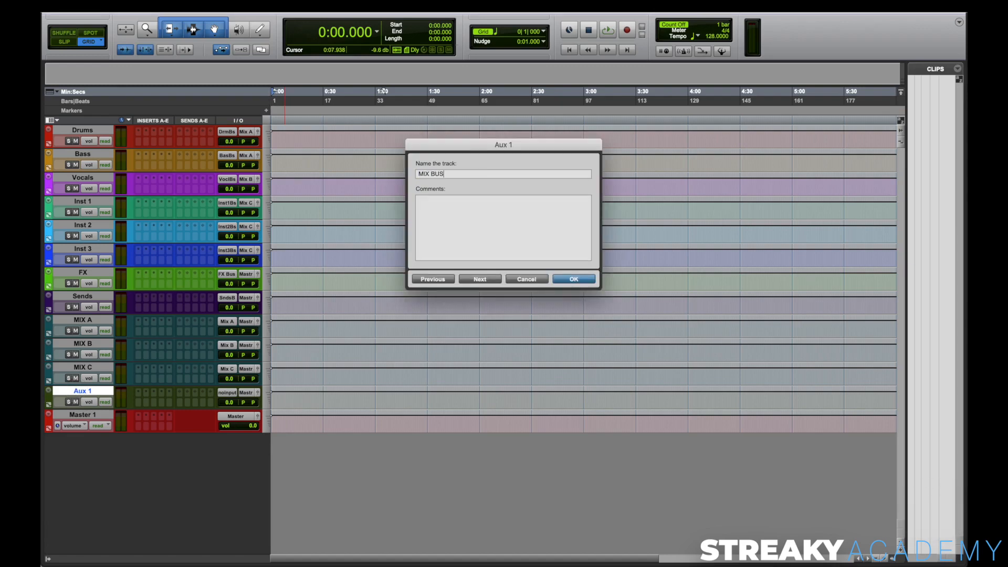
key("Return")
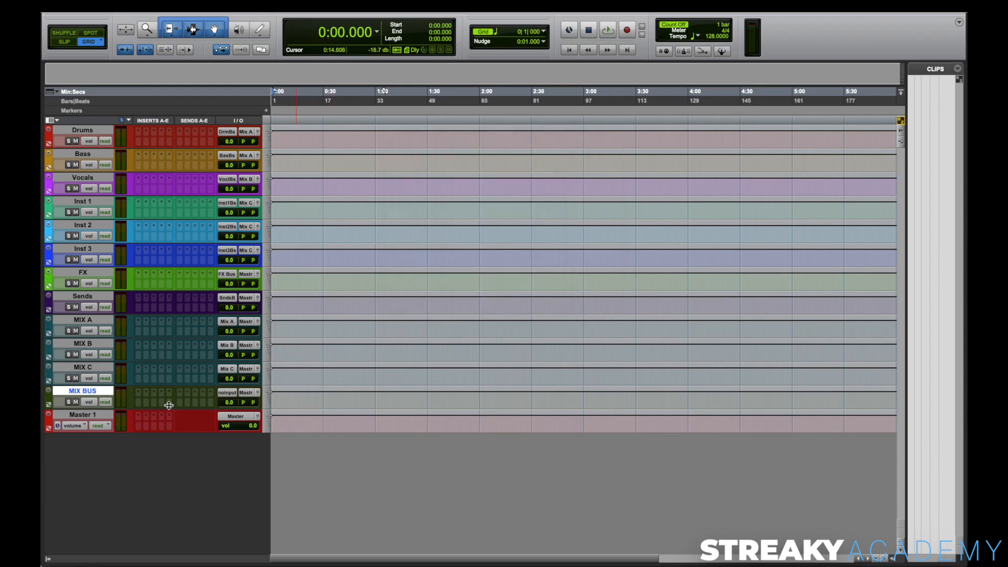
Step: Colour the MIX BUS track bright red and set the Master 1 track to no colour
double_click(50, 401)
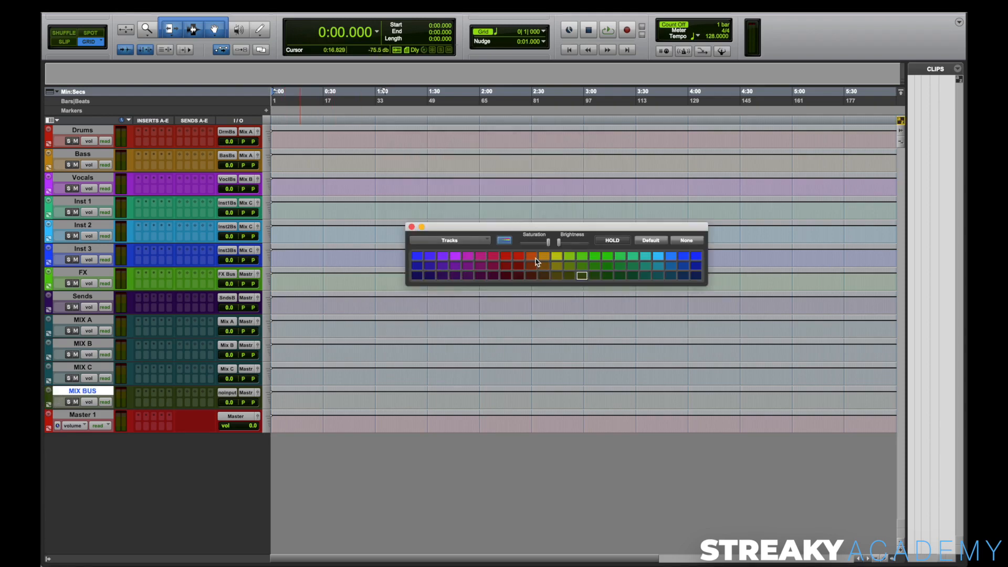
left_click(517, 255)
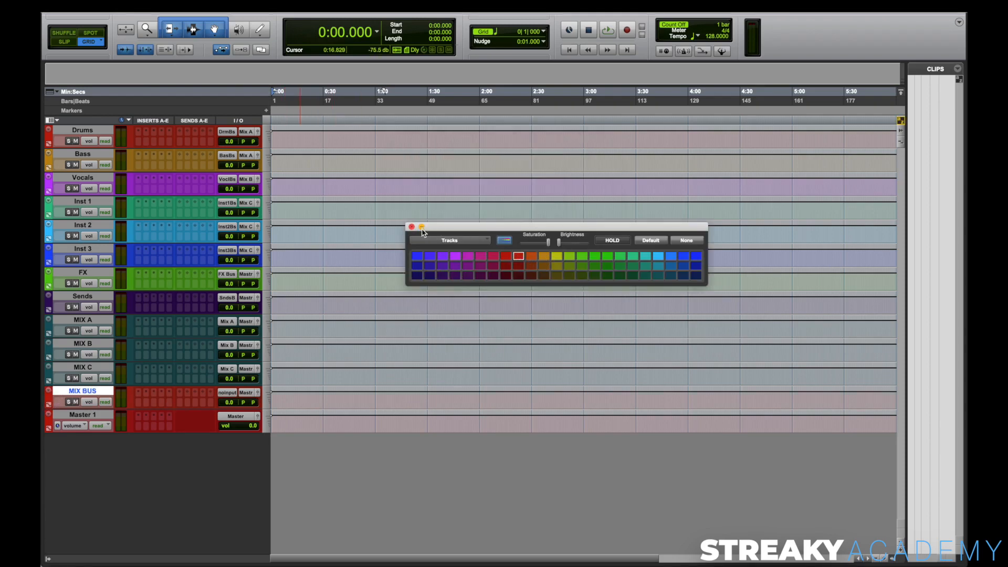
left_click(56, 416)
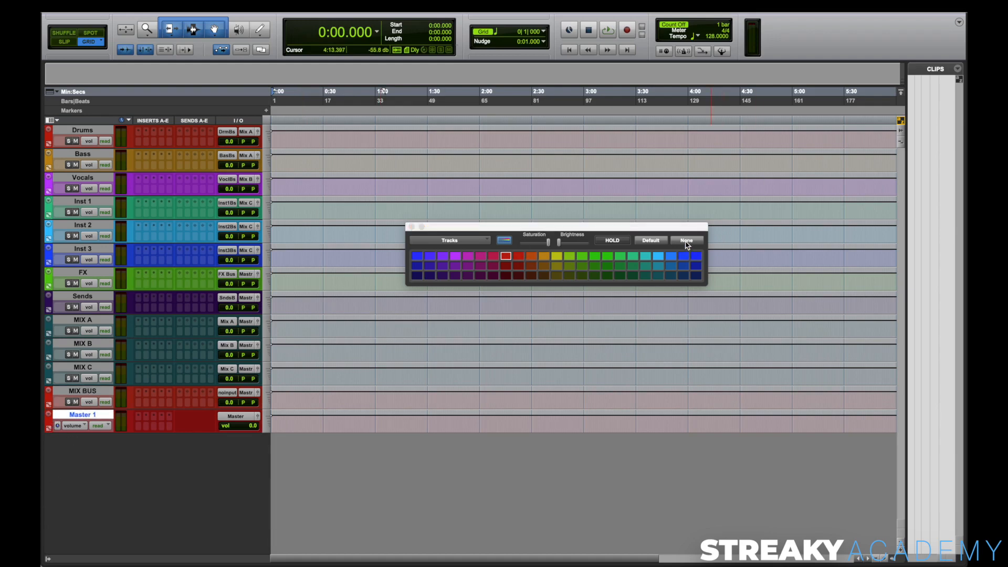
left_click(687, 240)
left_click(412, 227)
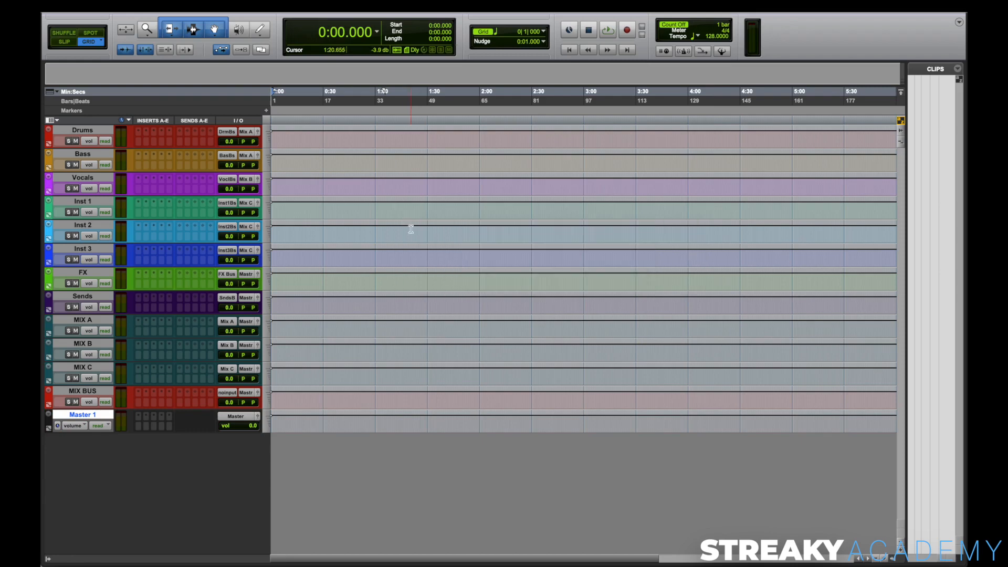
Step: Rename the Master 1 track as MAIN OUT
left_click(82, 416)
double_click(82, 416)
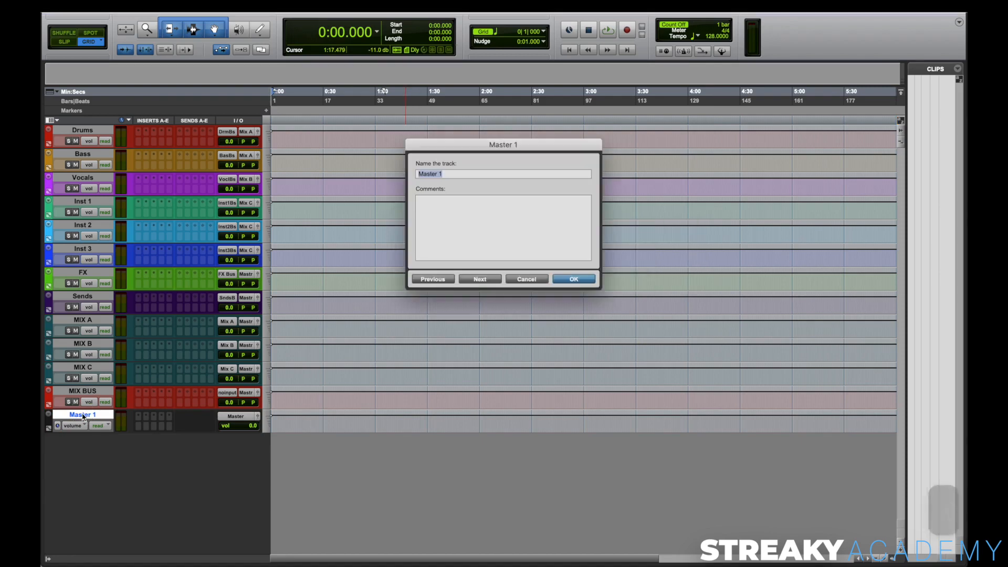
type("MAIN OUT")
key("Return")
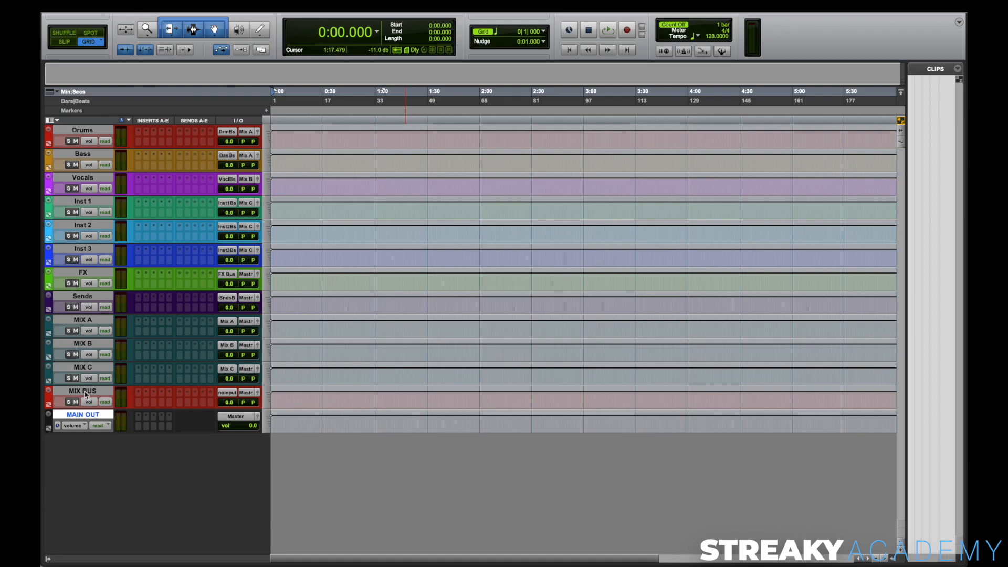
Step: Set the input of the MIX BUS track to the Sub Mix (Stereo) bus
left_click(229, 393)
mouse_move(240, 394)
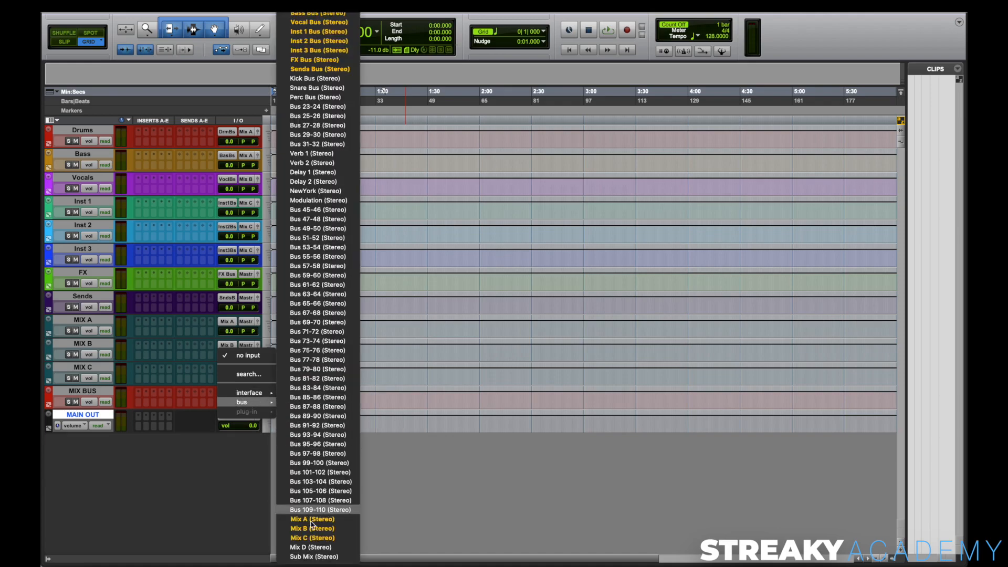
left_click(313, 557)
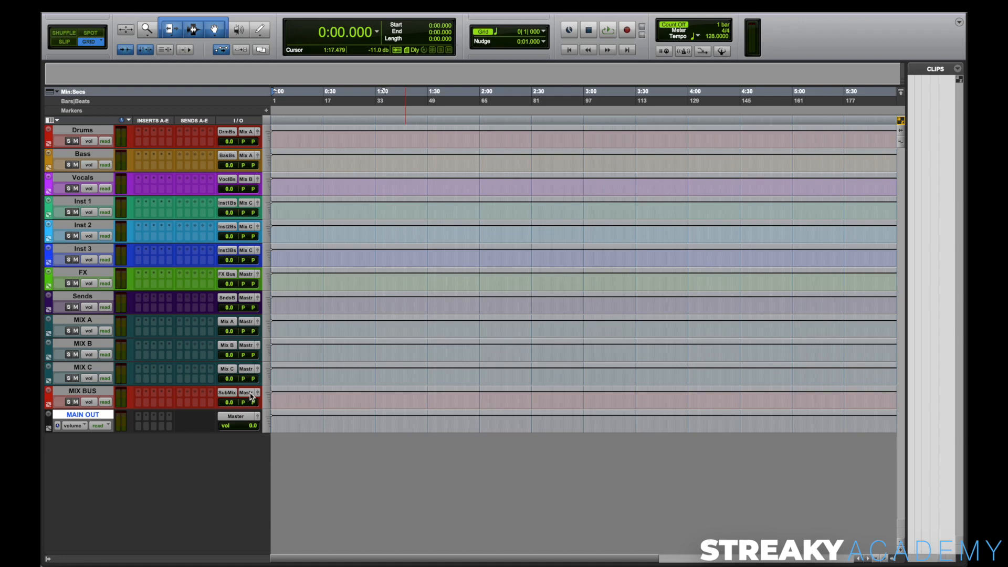
Step: Route the outputs of the FX, Sends, MIX A, MIX B and MIX C tracks together to the Sub Mix (Stereo) bus
left_click(86, 271)
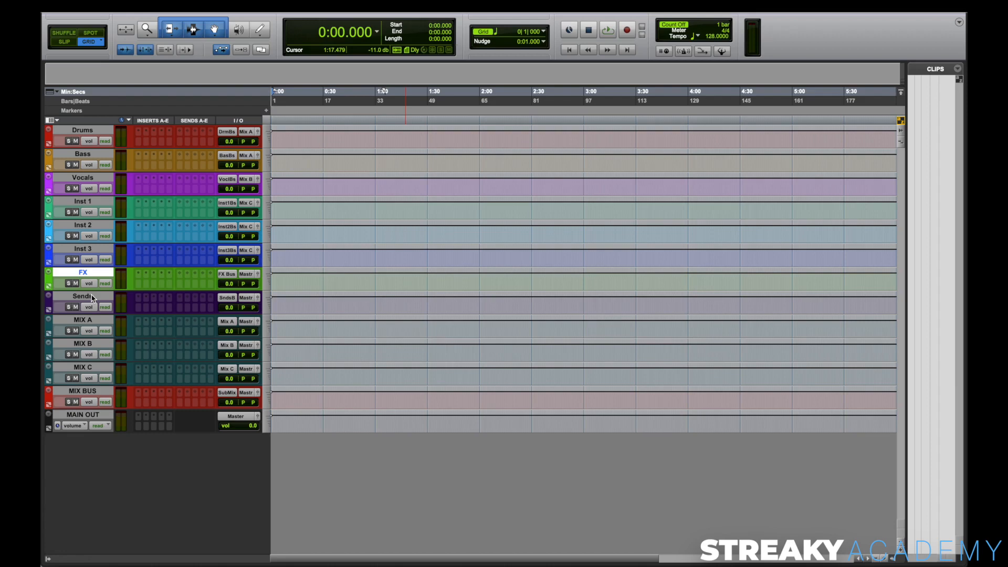
left_click(92, 298, "shift")
left_click(94, 321, "shift")
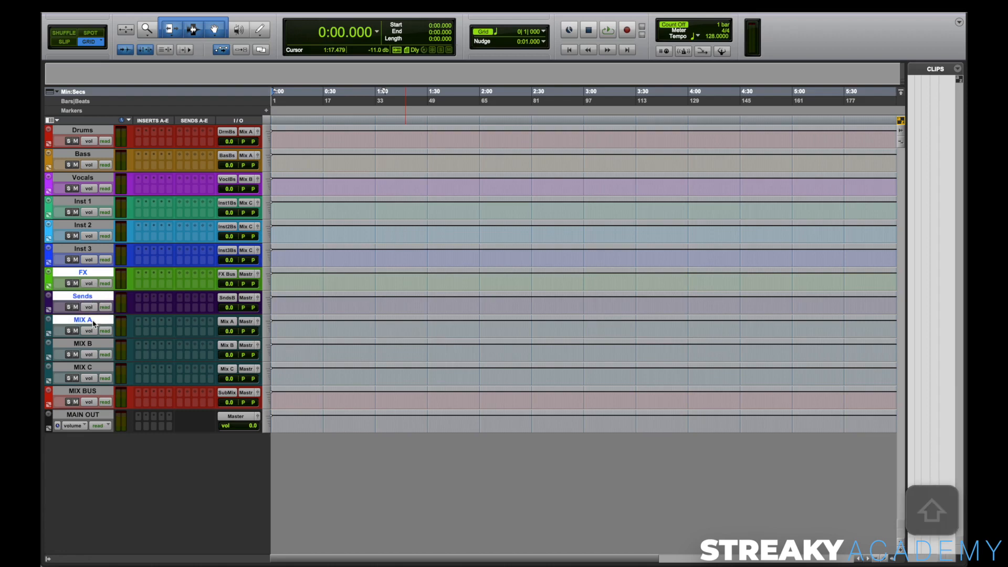
left_click(92, 344, "shift")
left_click(91, 368, "shift")
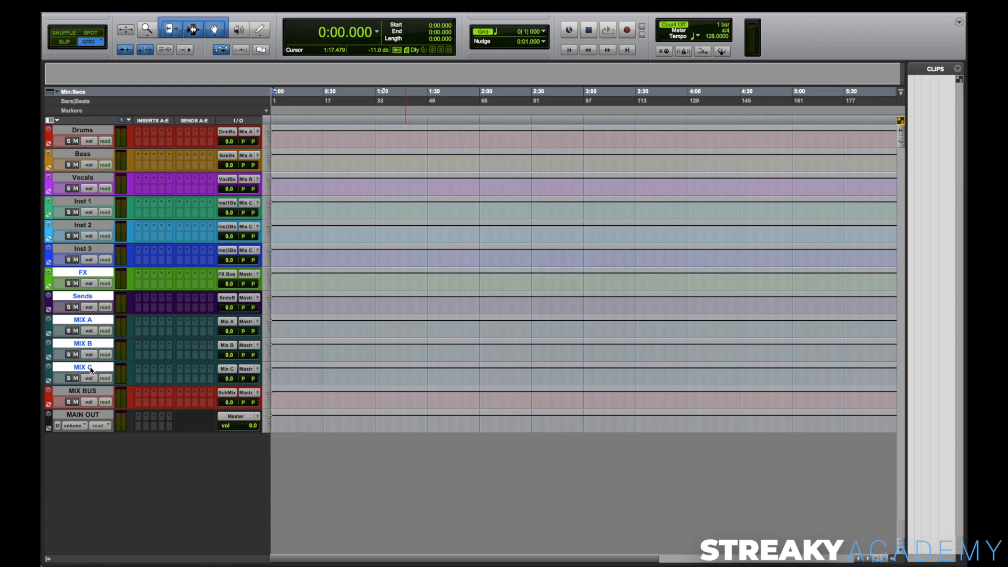
left_click(251, 371, "alt+shift")
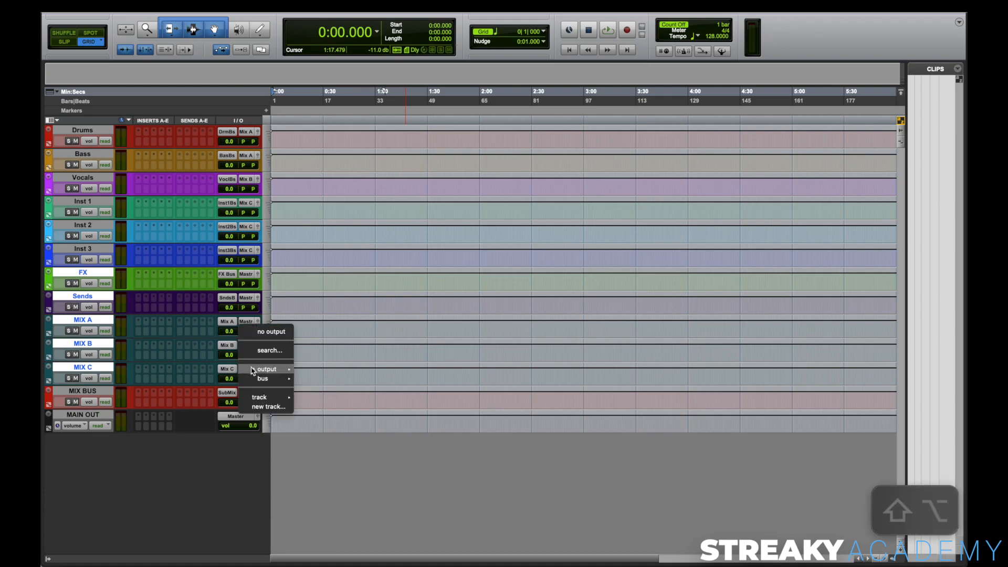
mouse_move(273, 379)
scroll(326, 539, "down", 10)
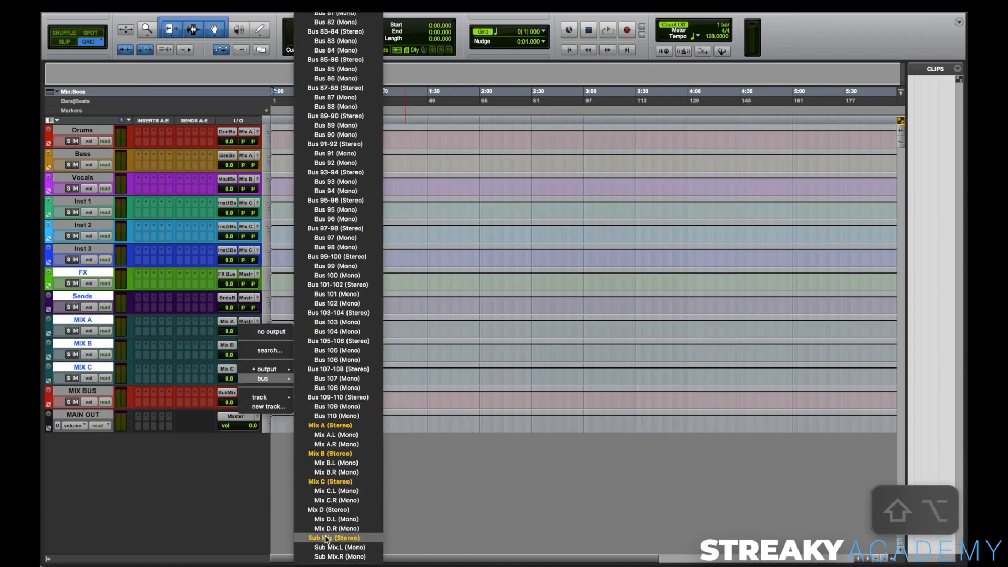
left_click(327, 538, "alt+shift")
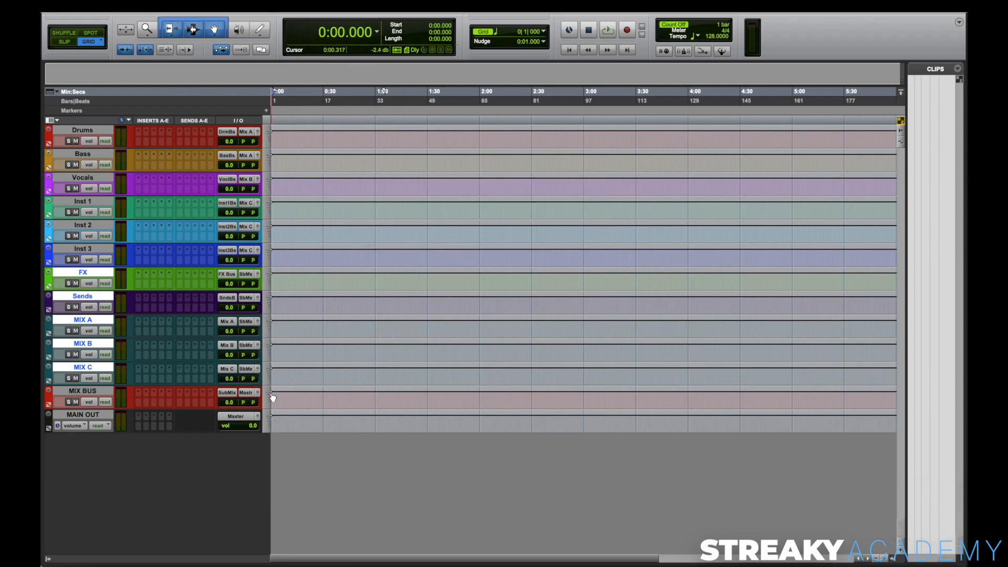
left_click(89, 392)
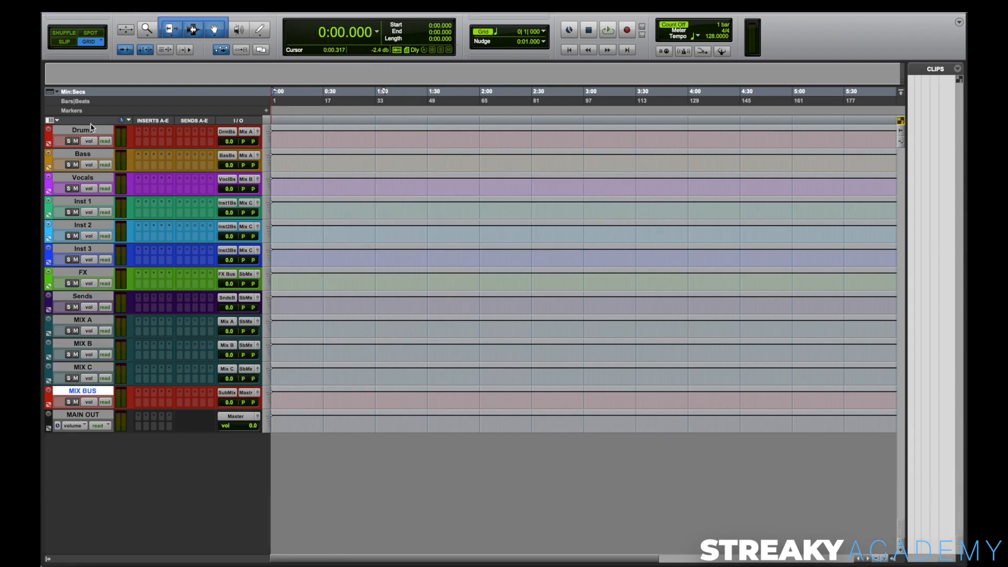